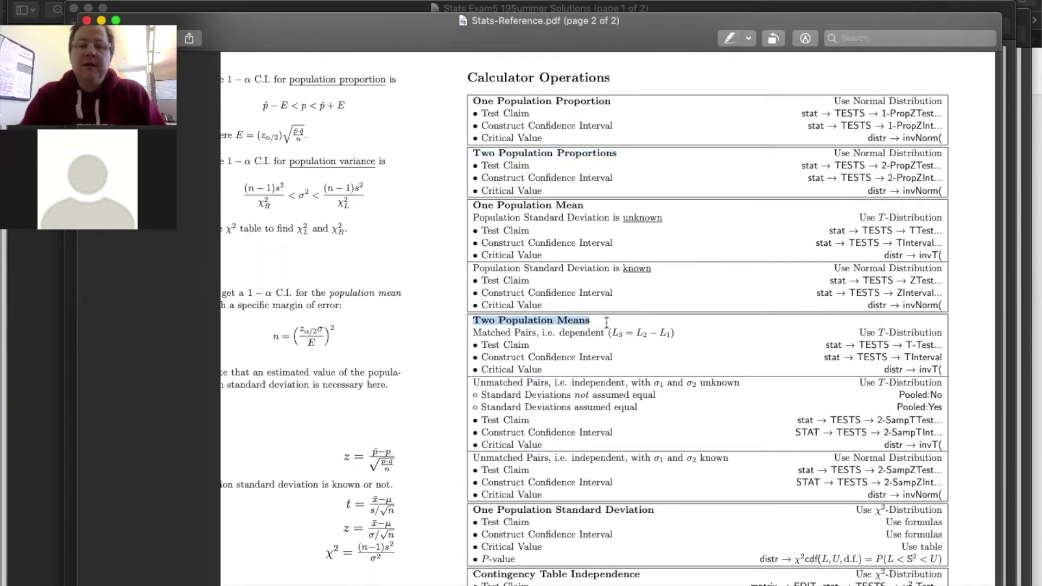
- Examine the Two Population Means section of the reference sheet, highlighting "Matched Pairs" and the formula L3 = L2 − L1
scroll(629, 240, "up", 5)
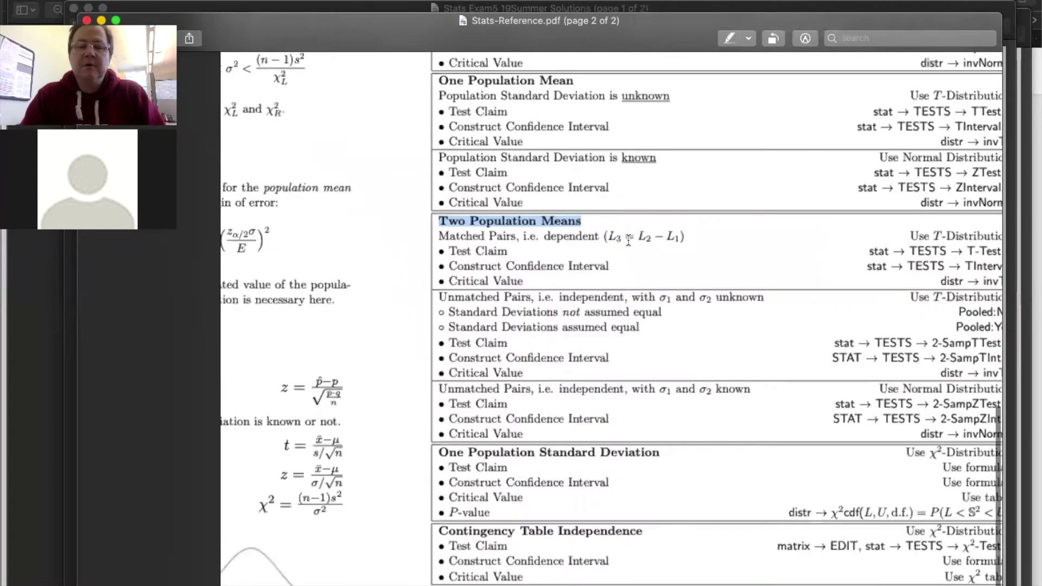
scroll(628, 239, "down", 3)
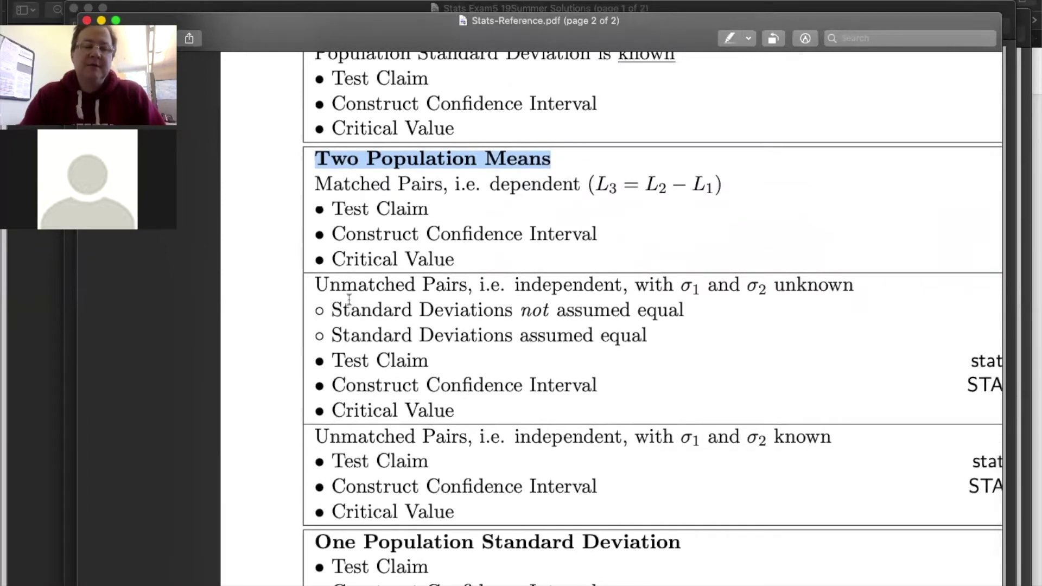
left_click(313, 182)
left_click_drag(313, 183, 445, 185)
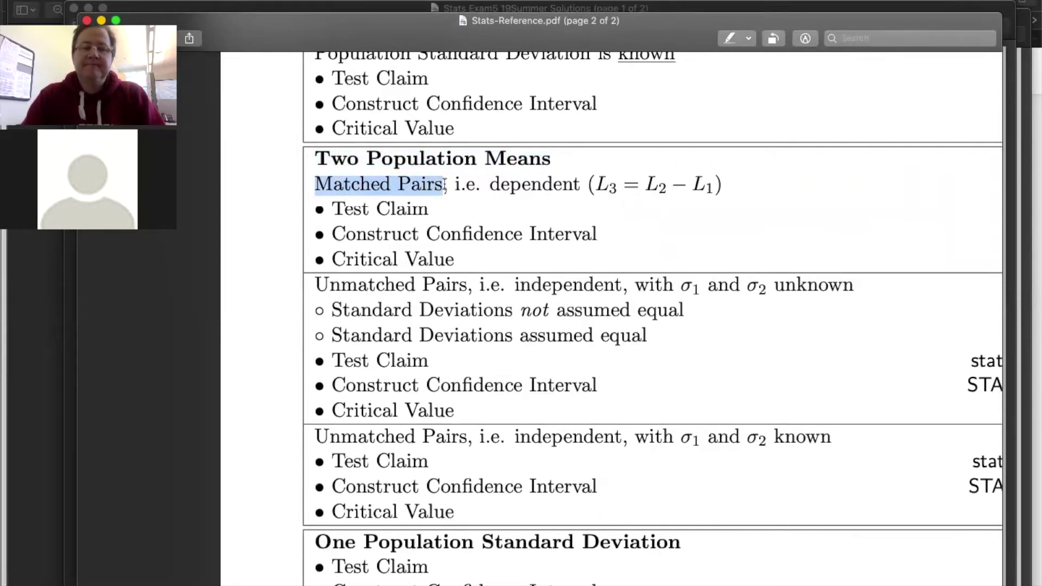
scroll(707, 196, "right", 3)
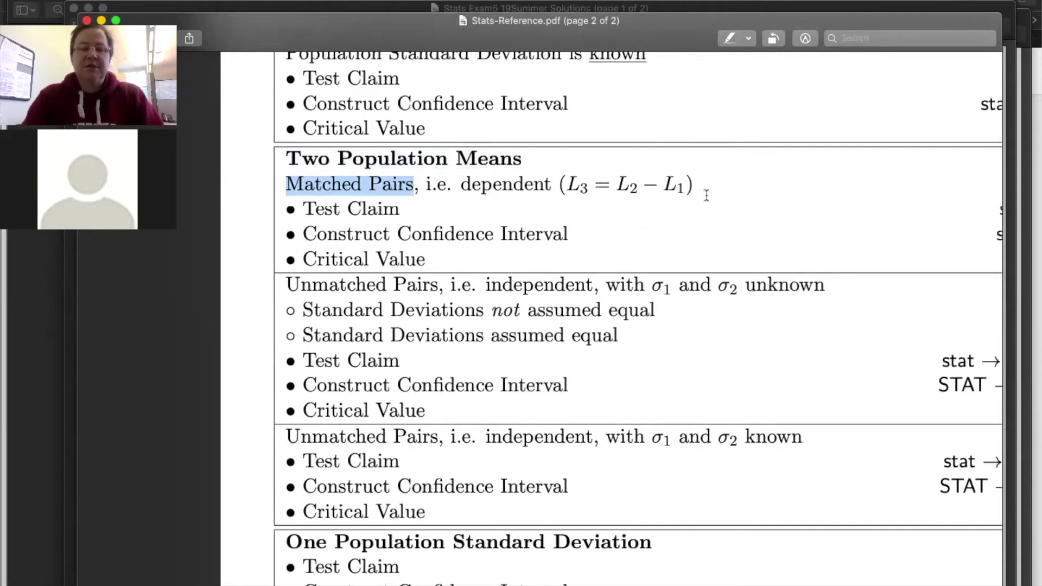
scroll(706, 195, "left", 2)
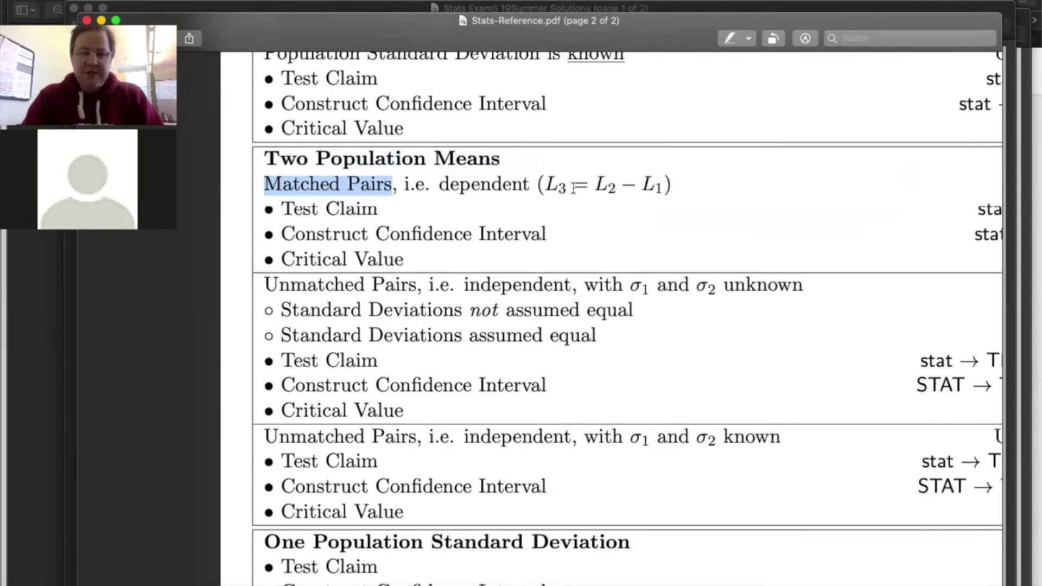
left_click_drag(546, 183, 662, 183)
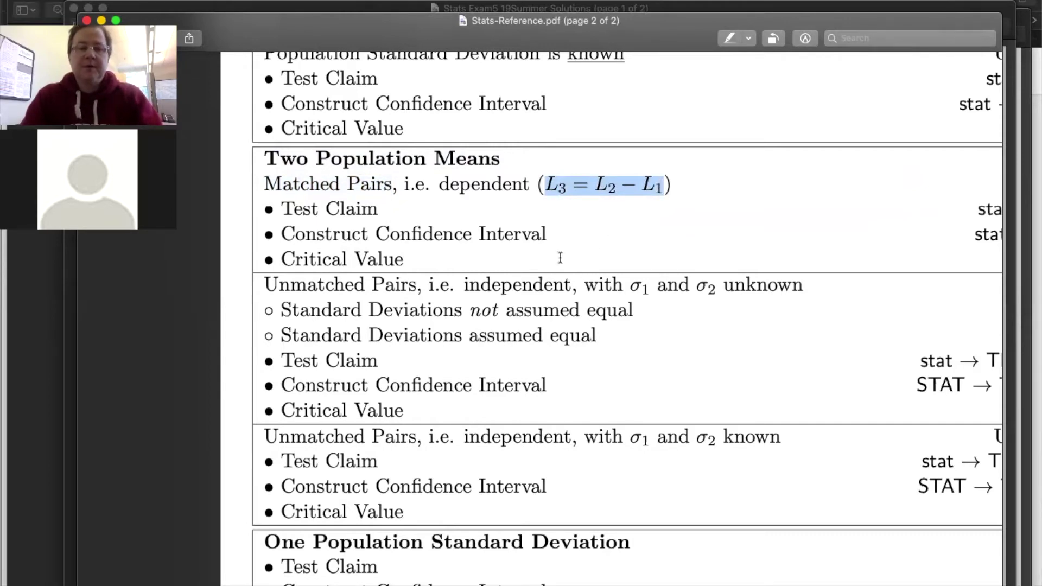
- Switch to the homework and TI-SmartView CE, moving the homework window aside so the yield data shows beside the calculator
key("super+Tab")
key("super+Tab")
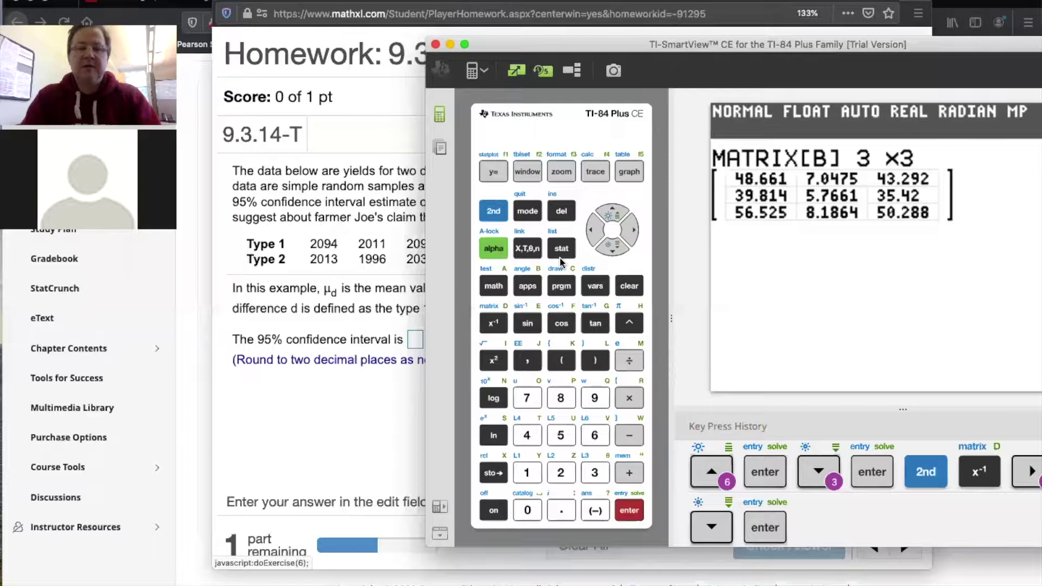
left_click(269, 271)
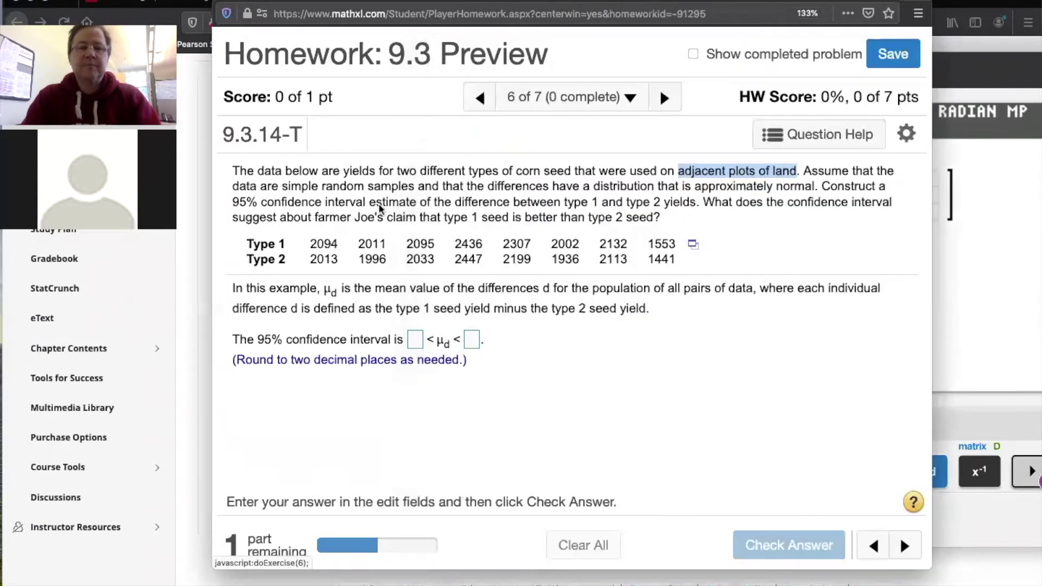
left_click_drag(677, 3, 464, 66)
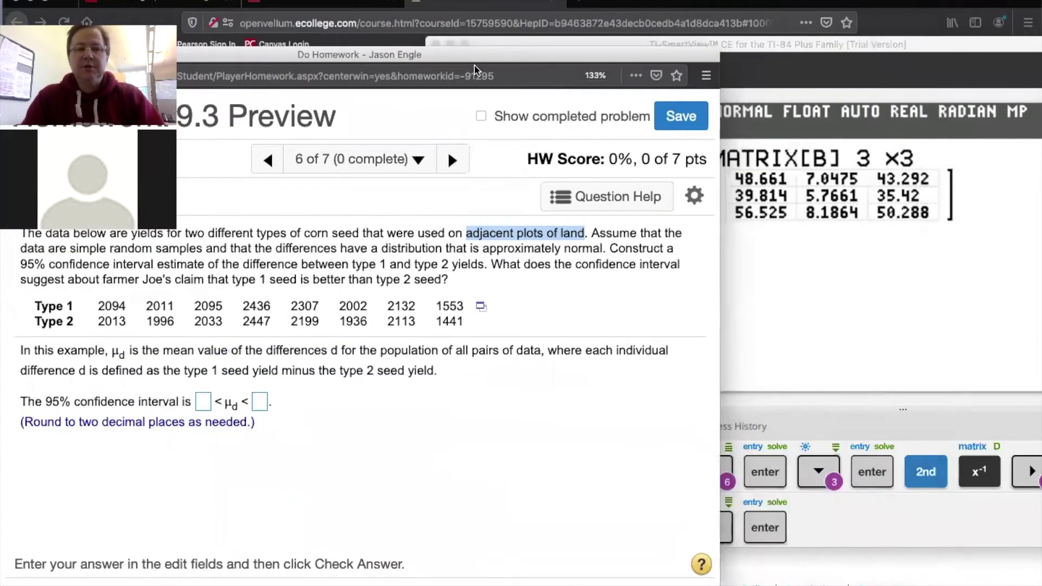
left_click(883, 47)
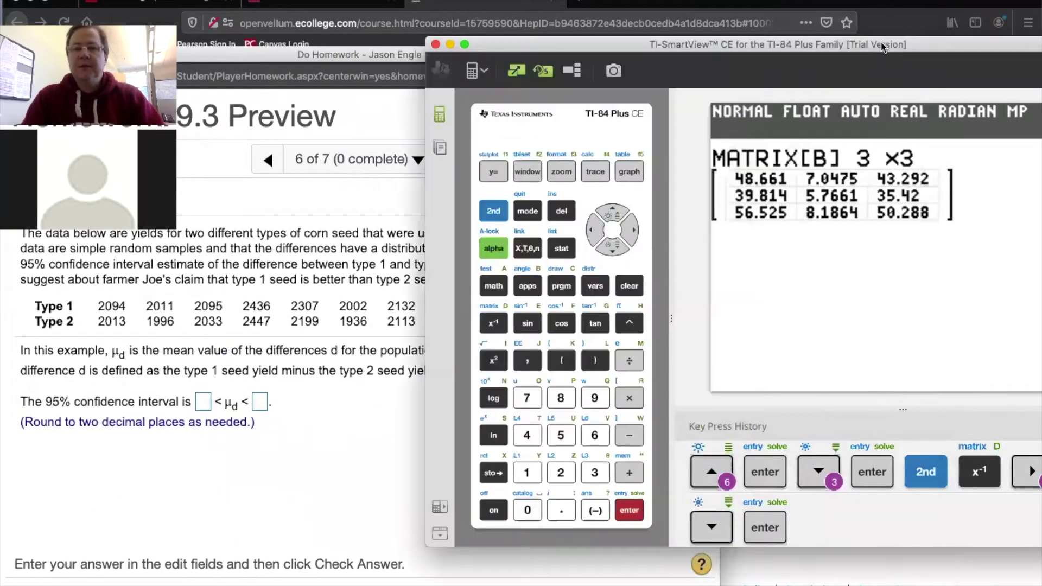
- Open the calculator's statistics list editor and enter the first four Type 1 yields in L1: 2094, 2011, 2095, 2436
left_click(563, 251)
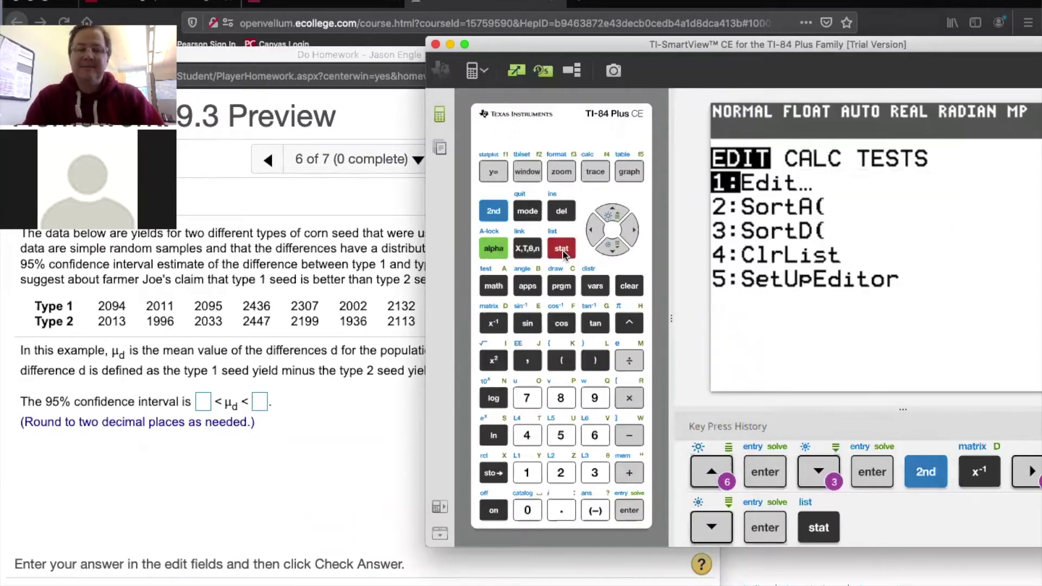
key("Return")
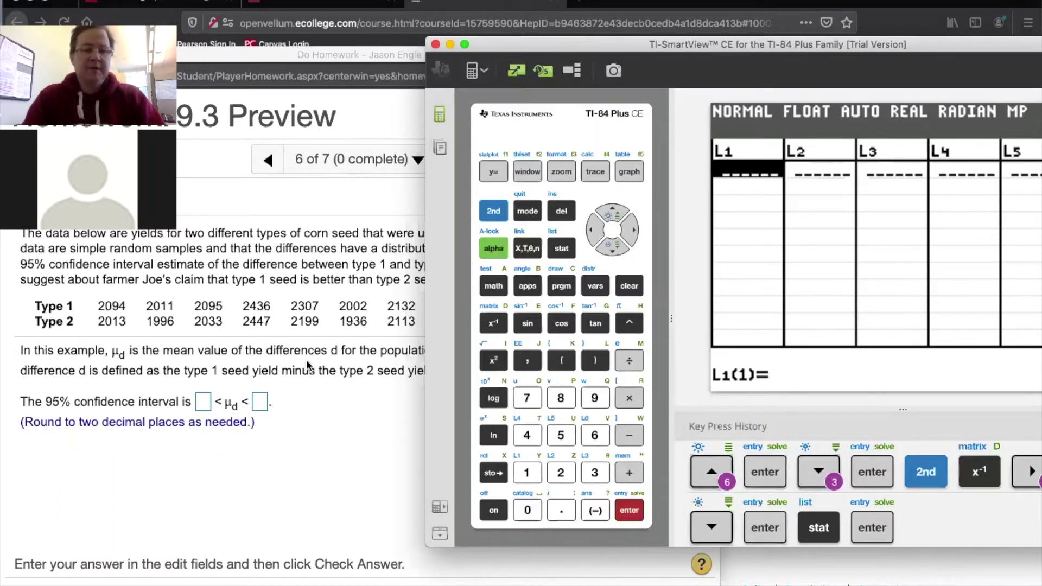
type("209")
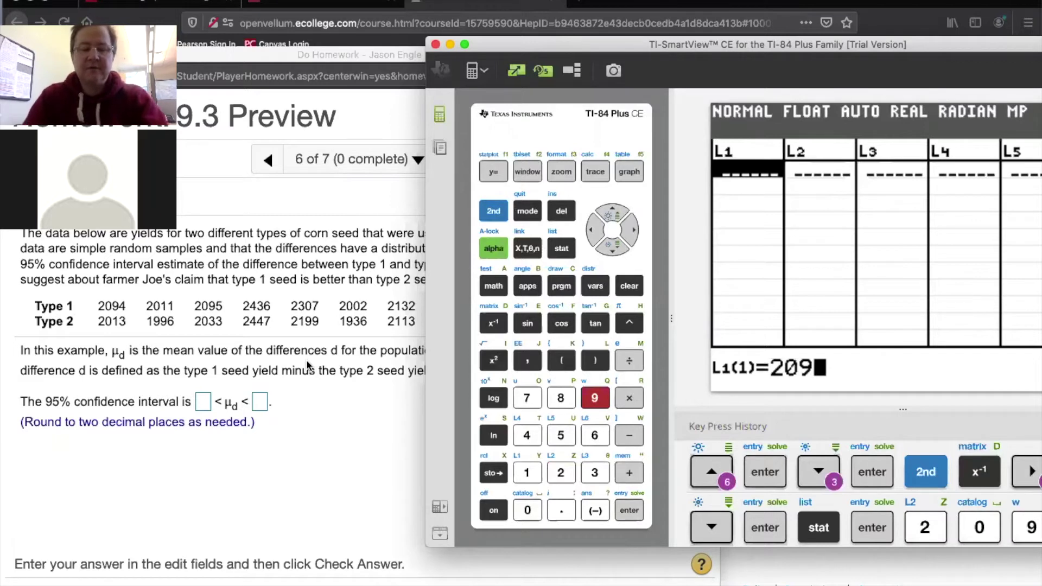
type("4")
key("Return")
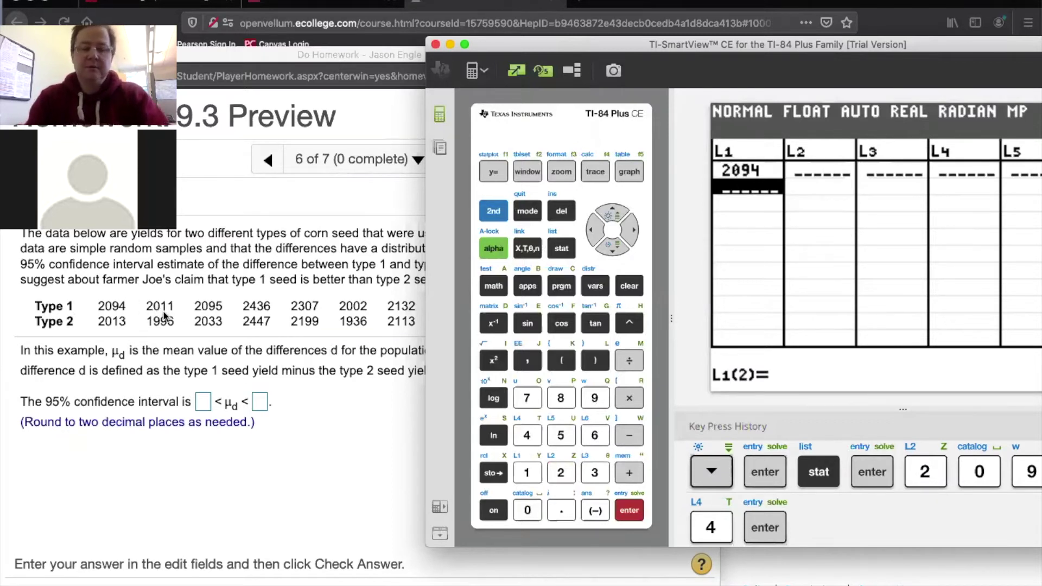
type("2011")
key("Return")
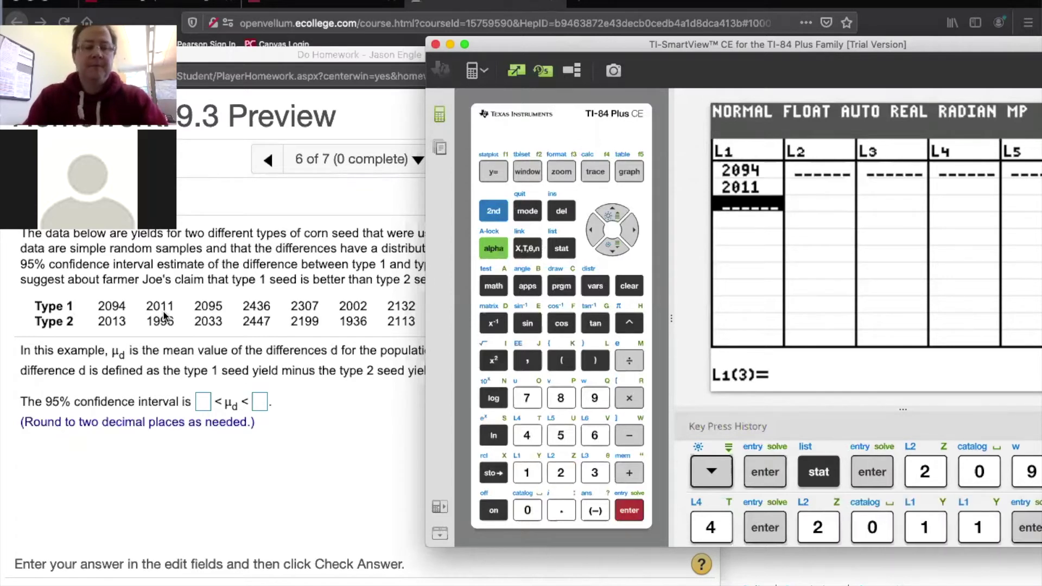
type("2095")
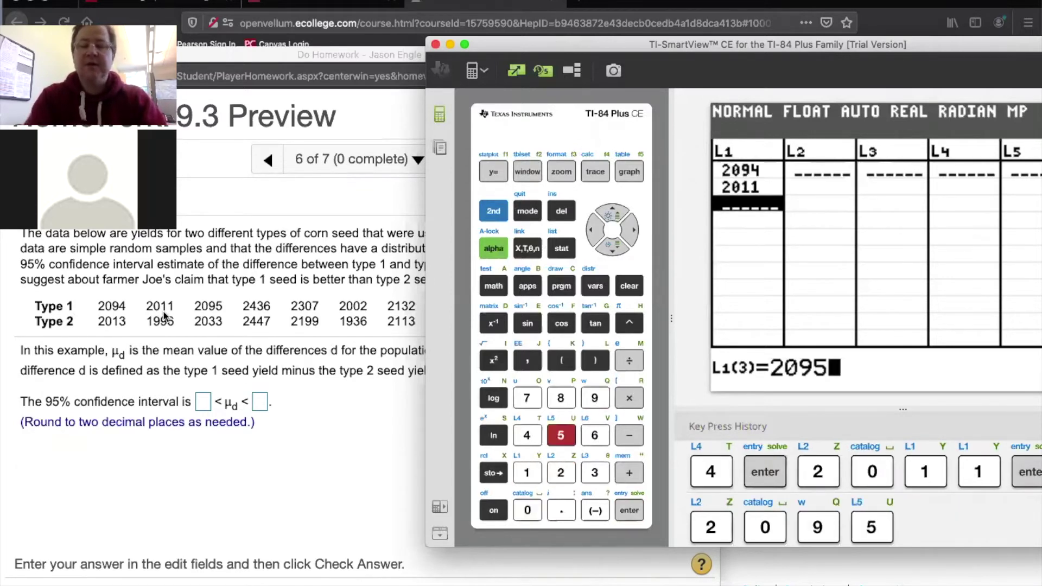
key("Return")
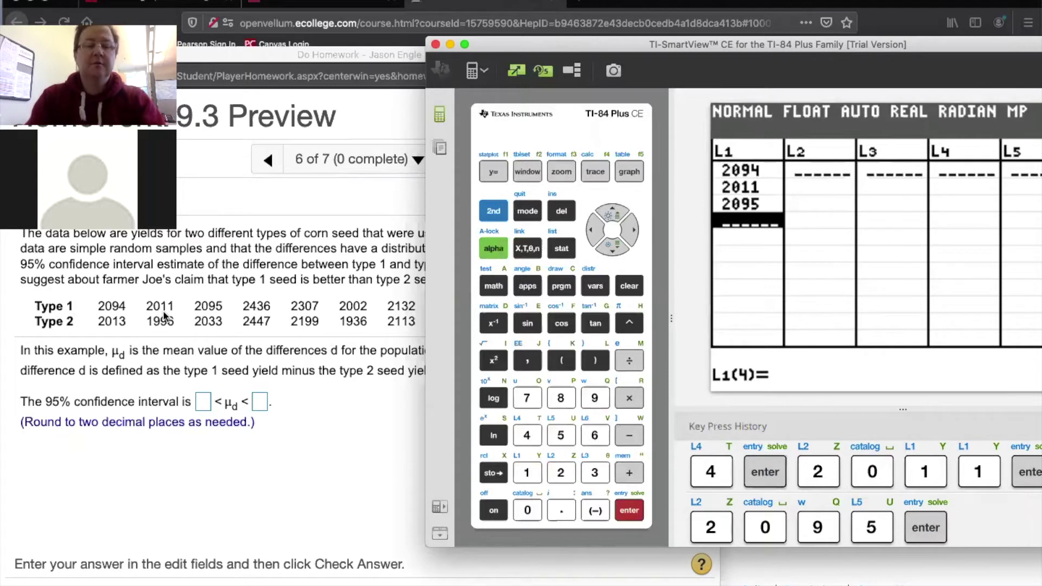
type("2436")
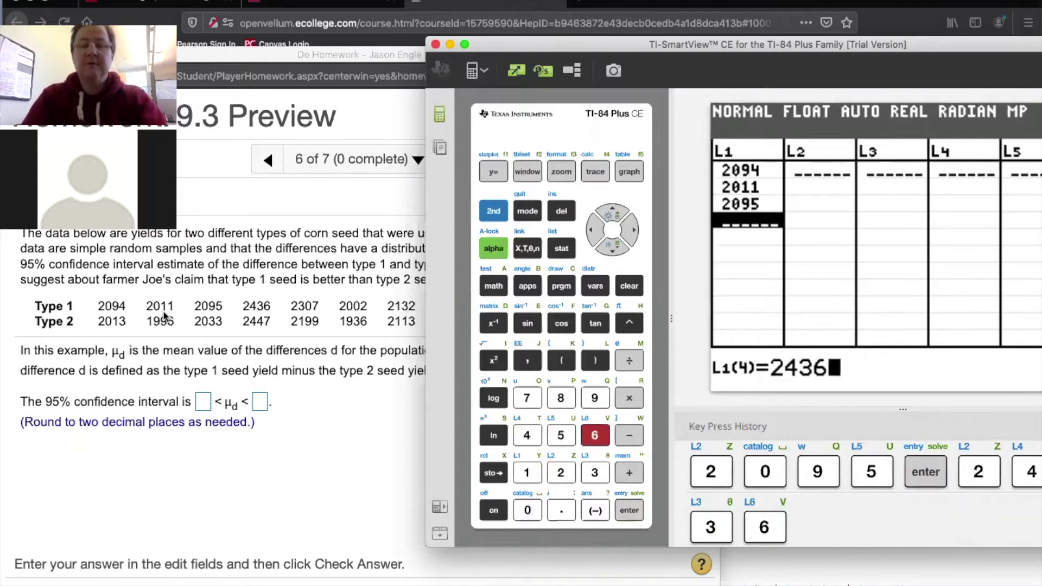
key("Return")
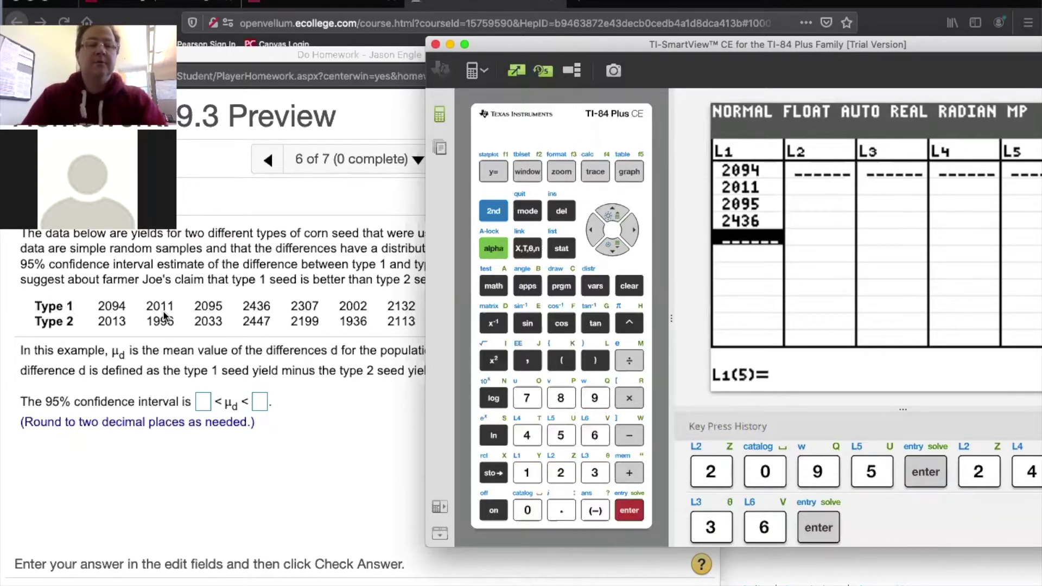
- Enter the remaining Type 1 yields 2307, 2002, 2132 and 1553 in L1, checking the homework table for the last value
type("2307")
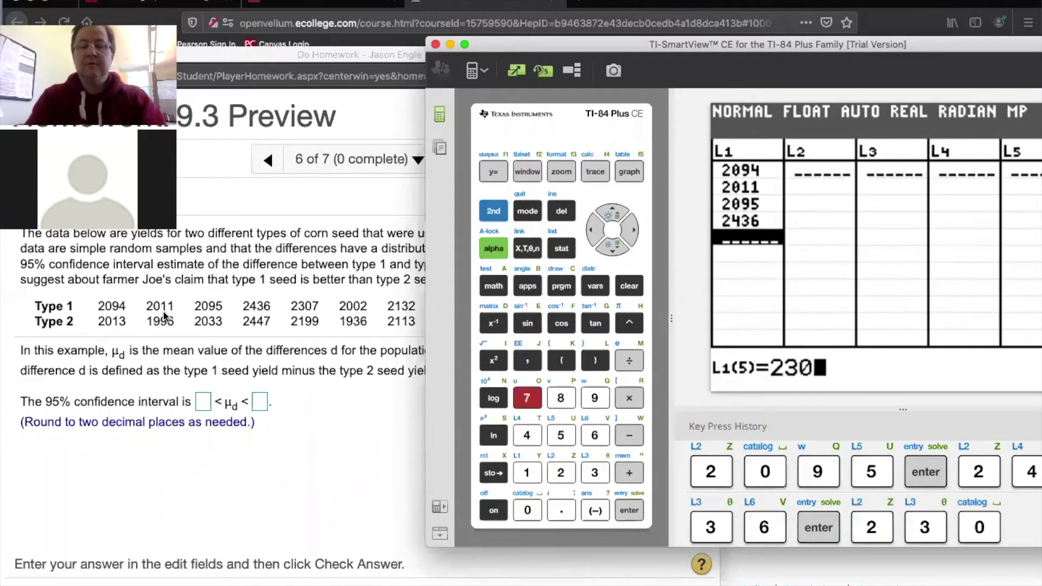
key("Return")
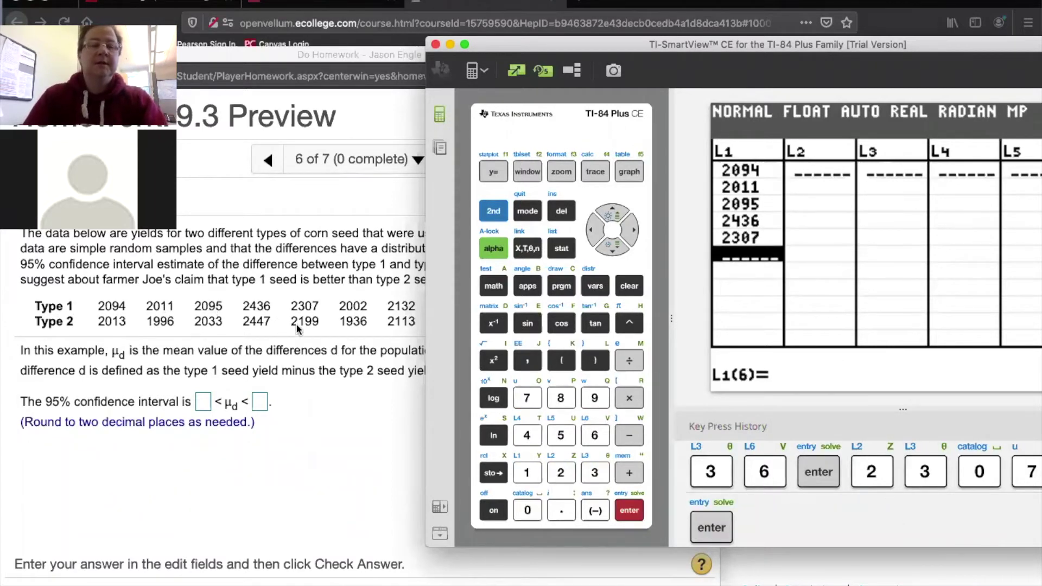
type("2002")
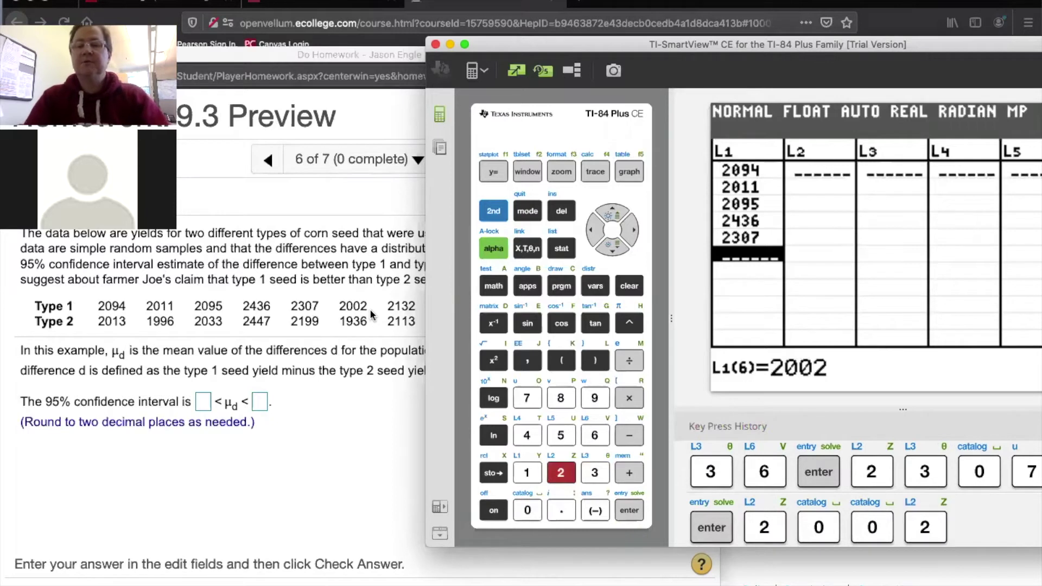
key("Return")
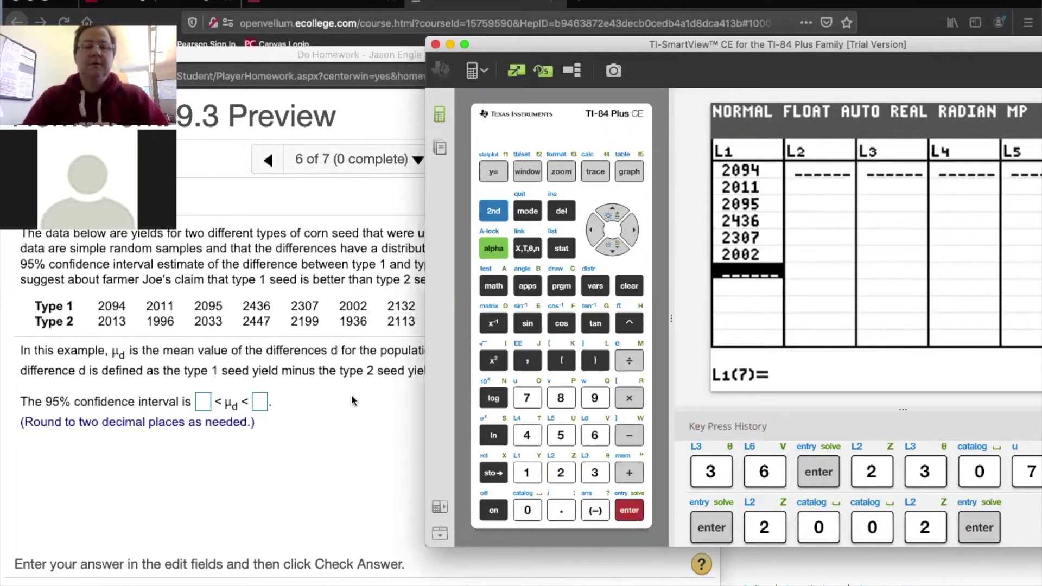
type("2132")
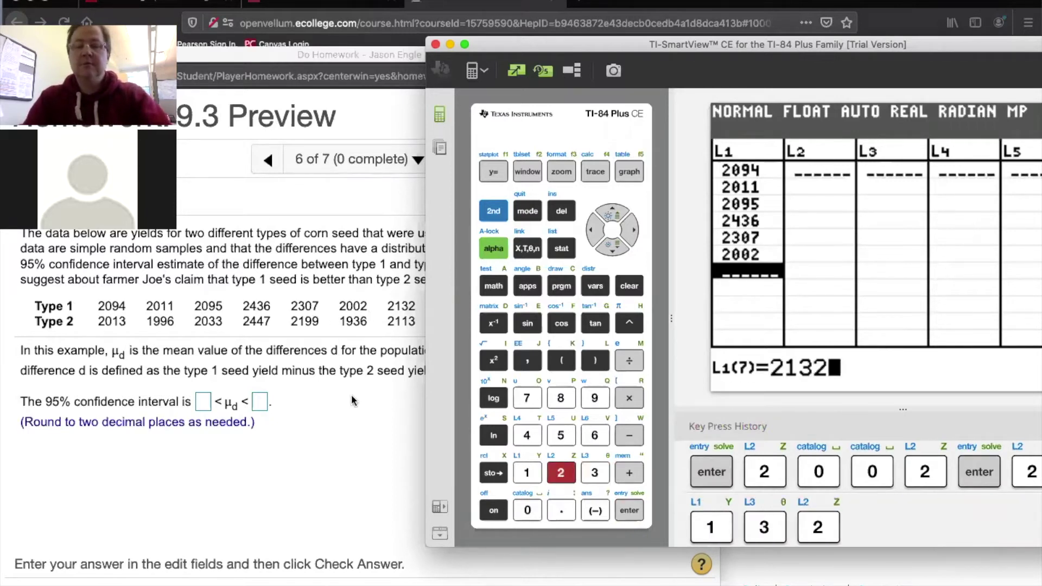
key("Return")
left_click(358, 400)
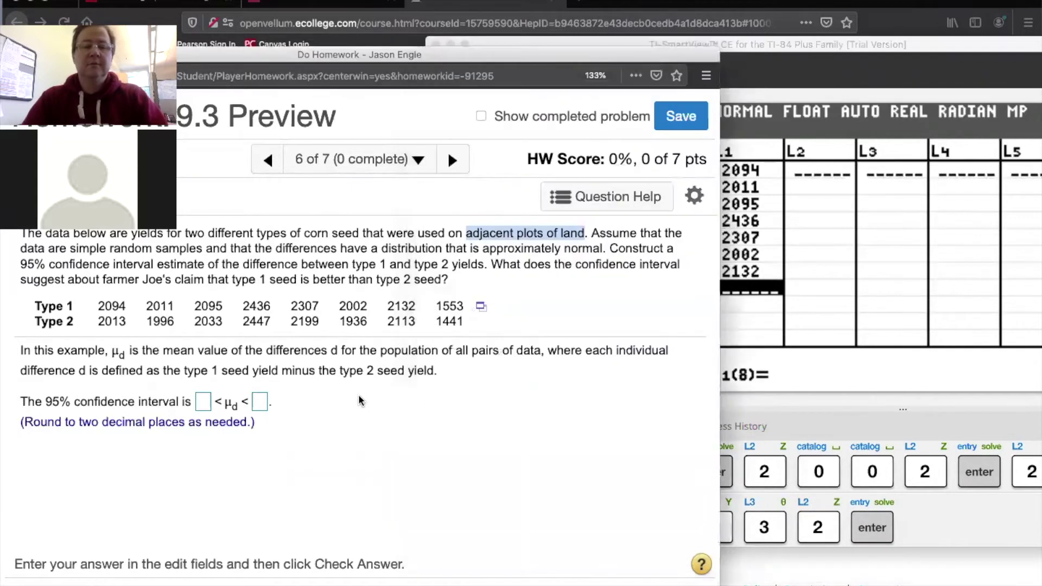
key("super+Tab")
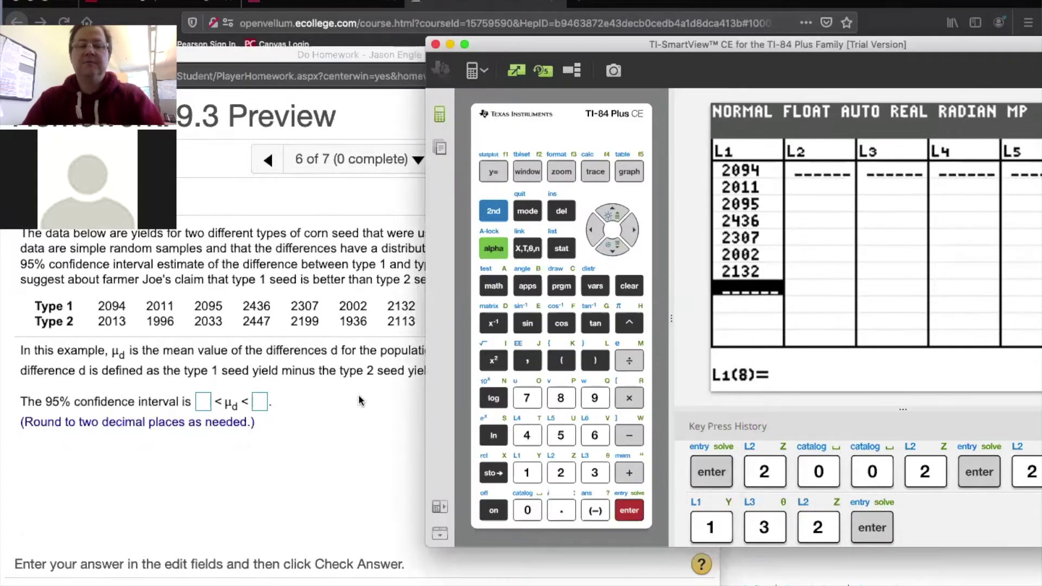
type("1553")
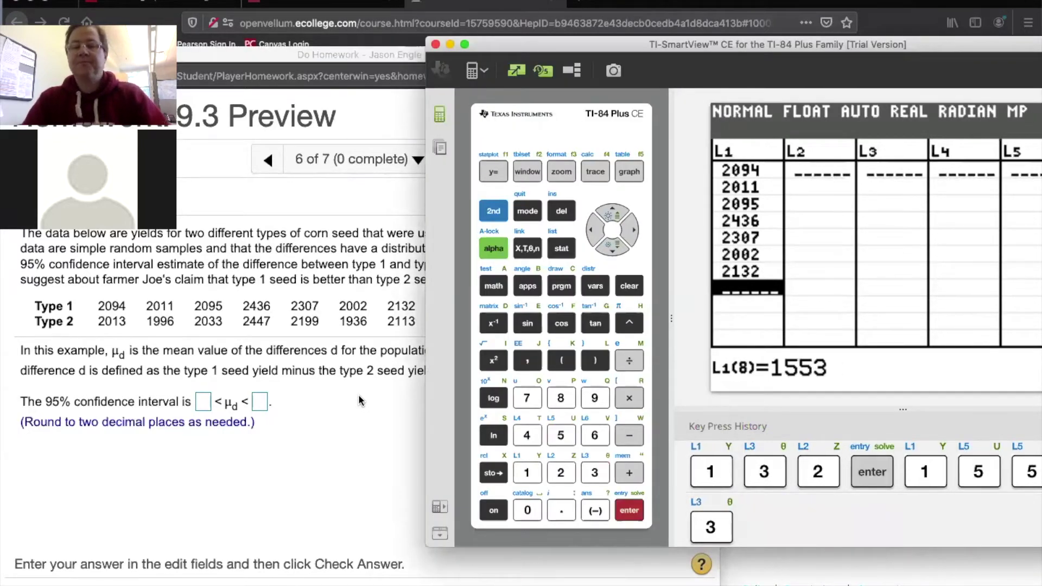
key("Return")
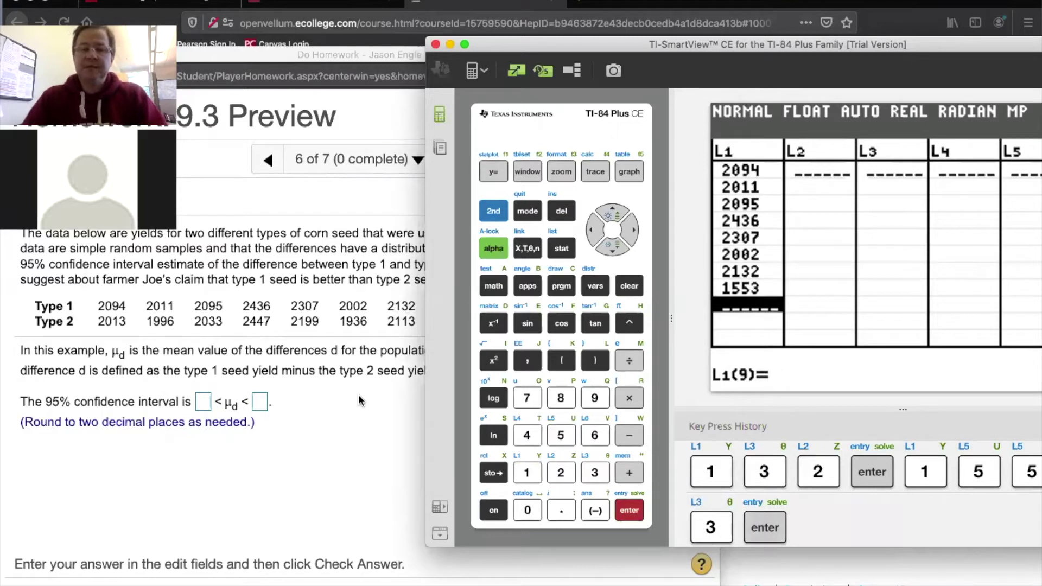
- Enter the first four Type 2 yields in L2: 2013, 1996, 2033, 2447
key("Right")
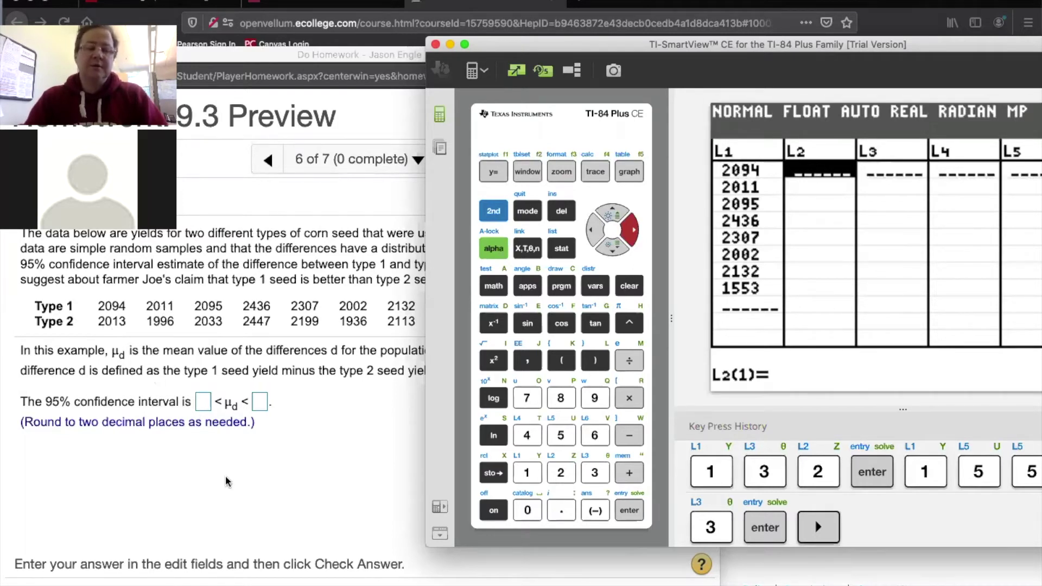
type("2013")
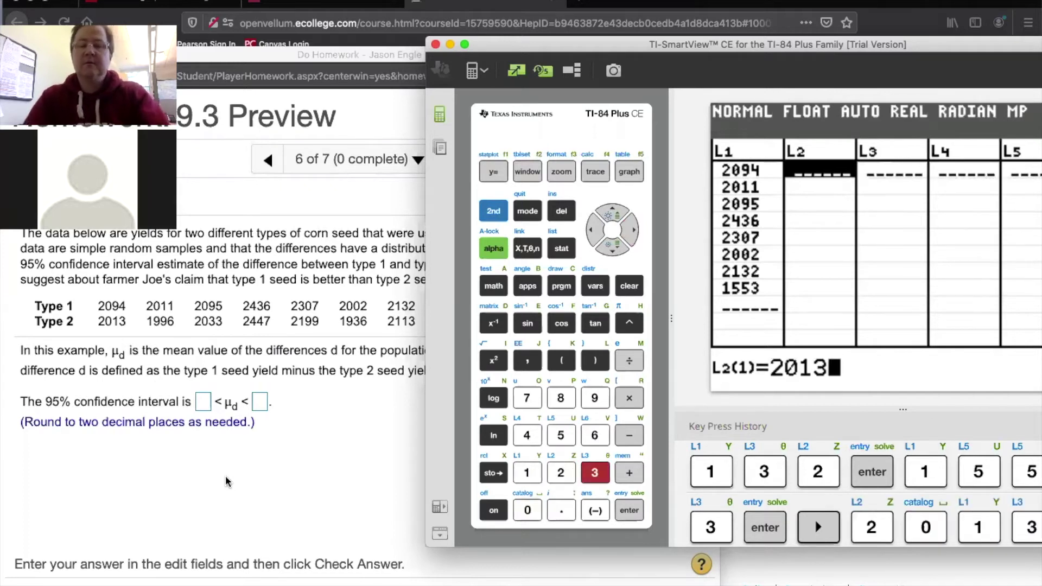
key("Return")
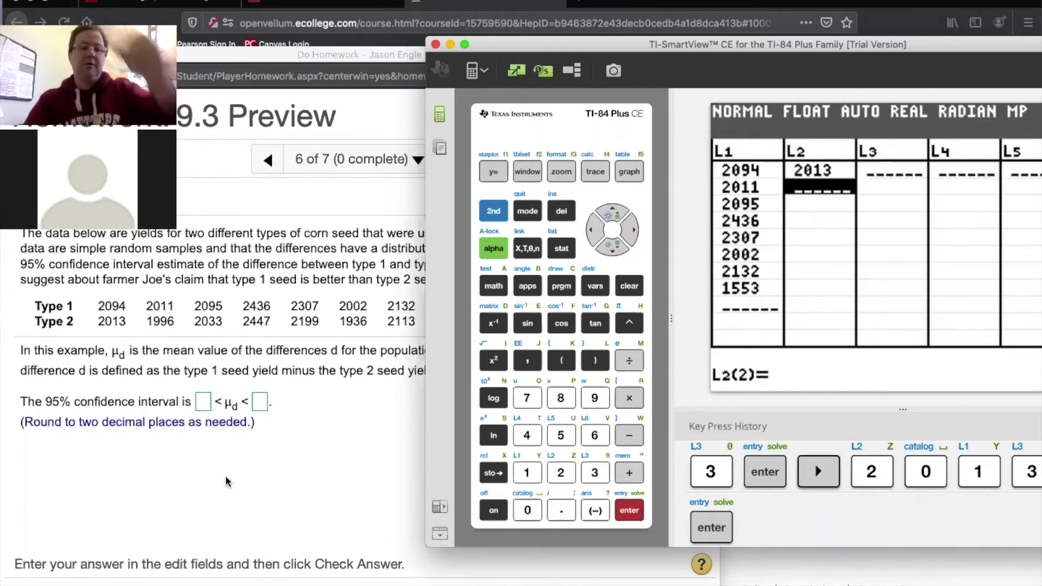
type("1996")
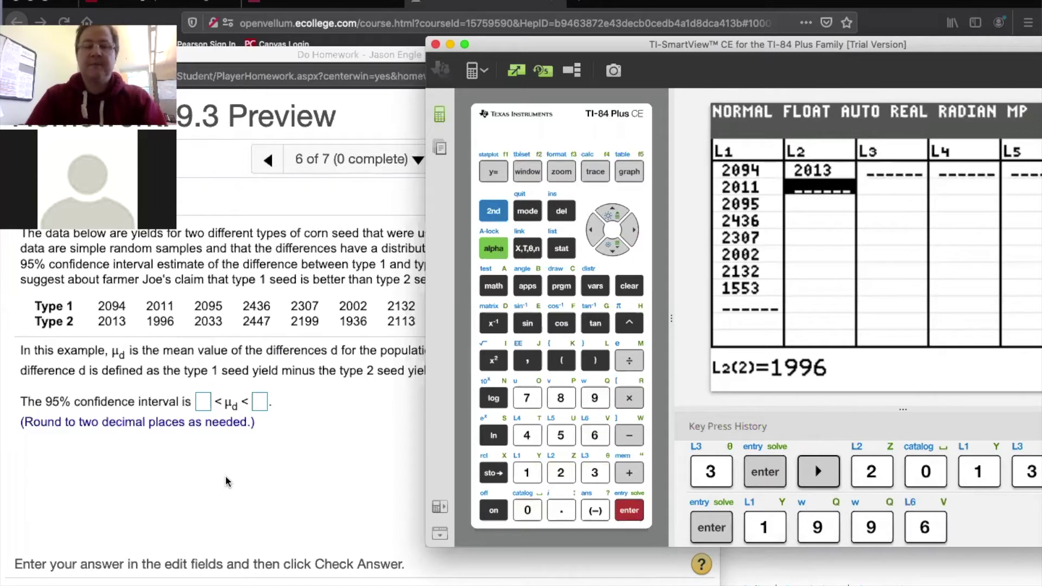
key("Return")
type("2033")
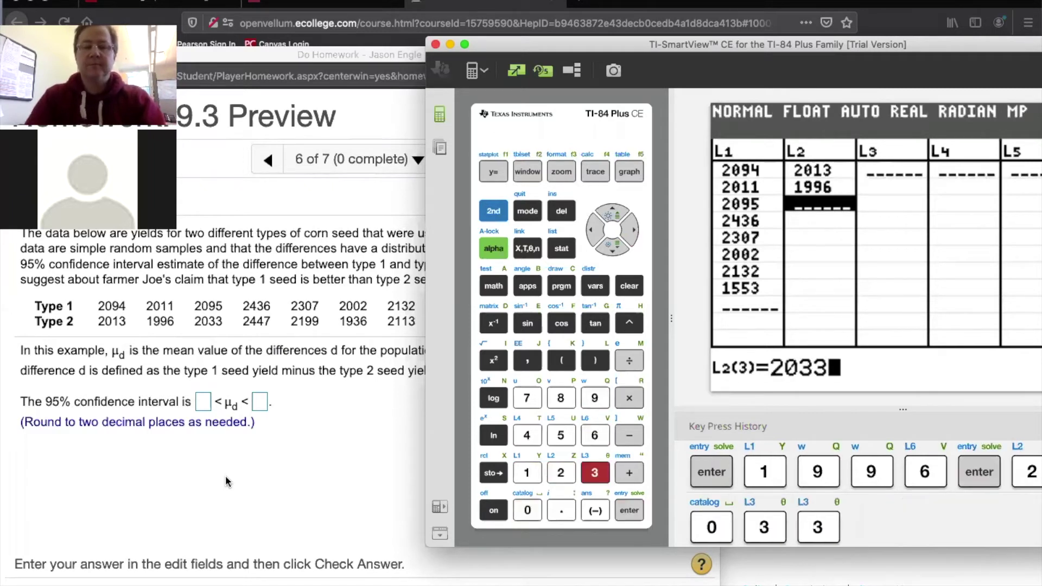
key("Return")
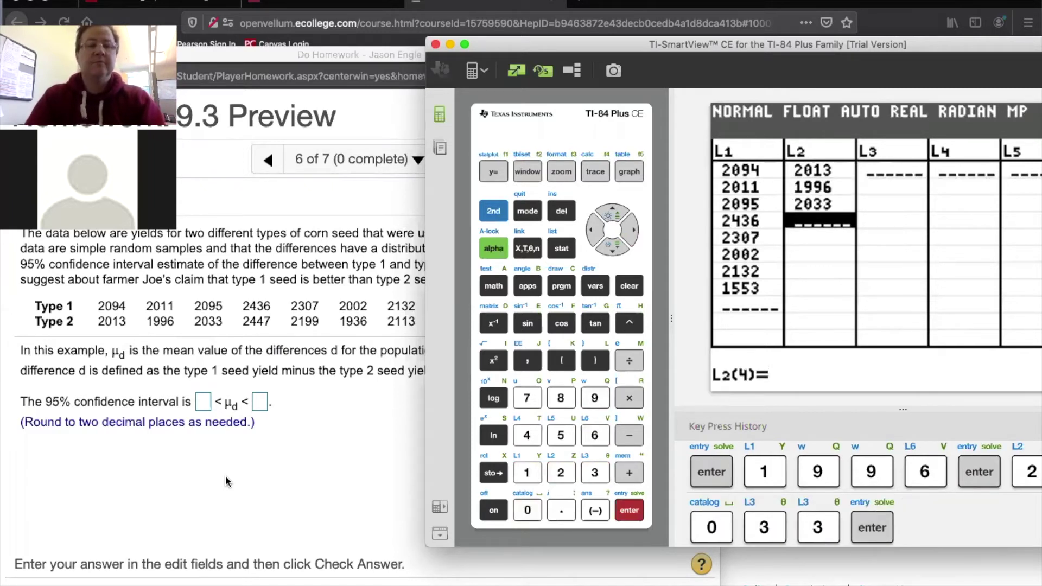
type("2447")
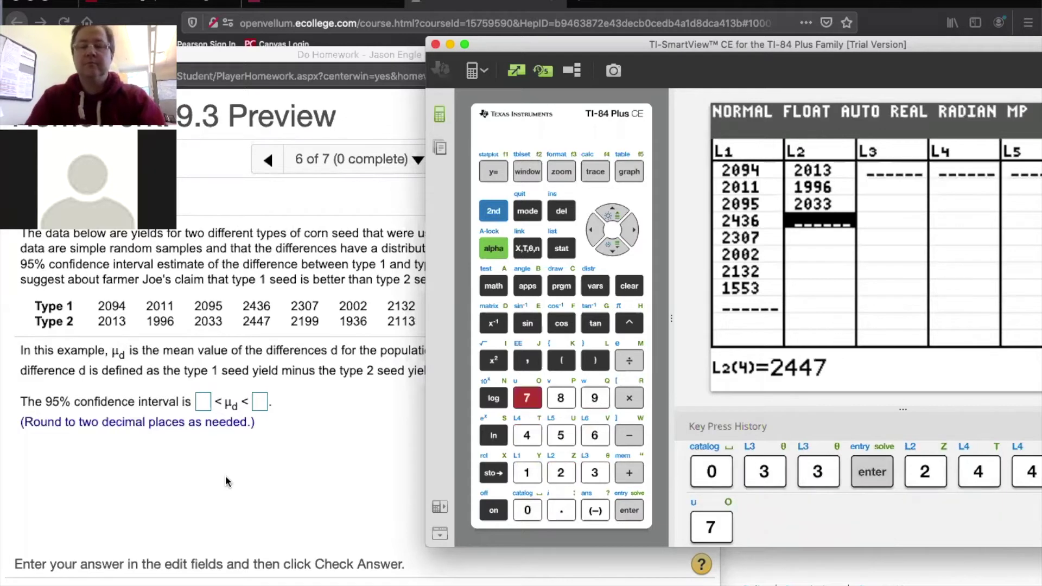
key("Return")
- Enter the remaining Type 2 yields 2199, 1936, 2113 and 1441 in L2, checking the homework table for the last value
type("2199")
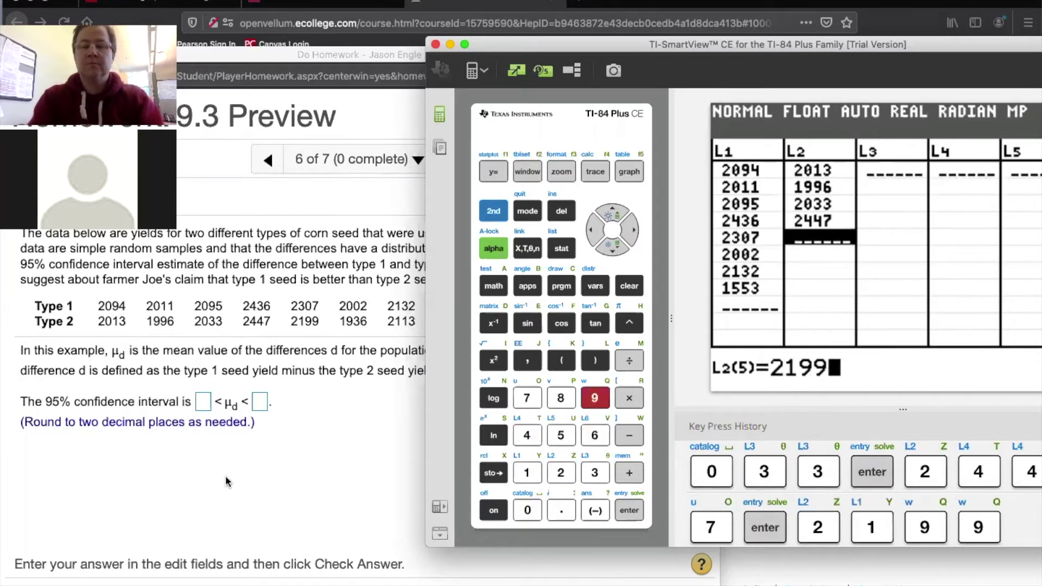
key("Return")
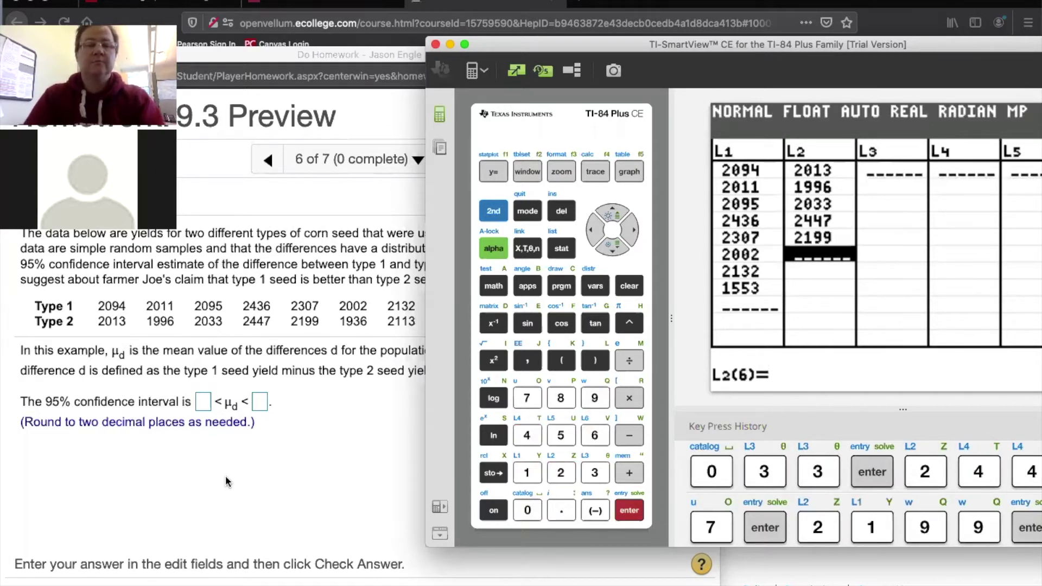
type("1936")
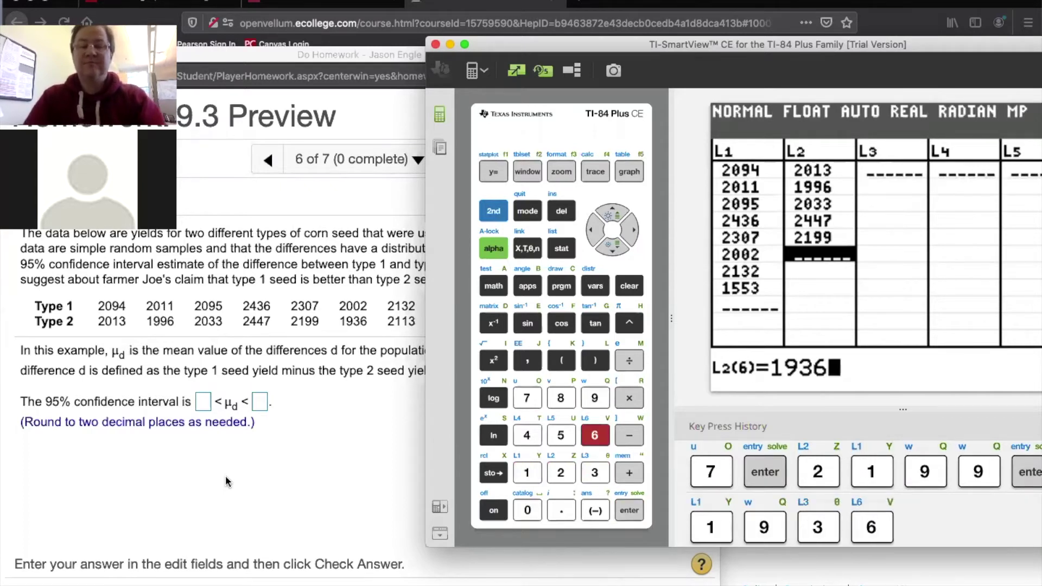
key("Return")
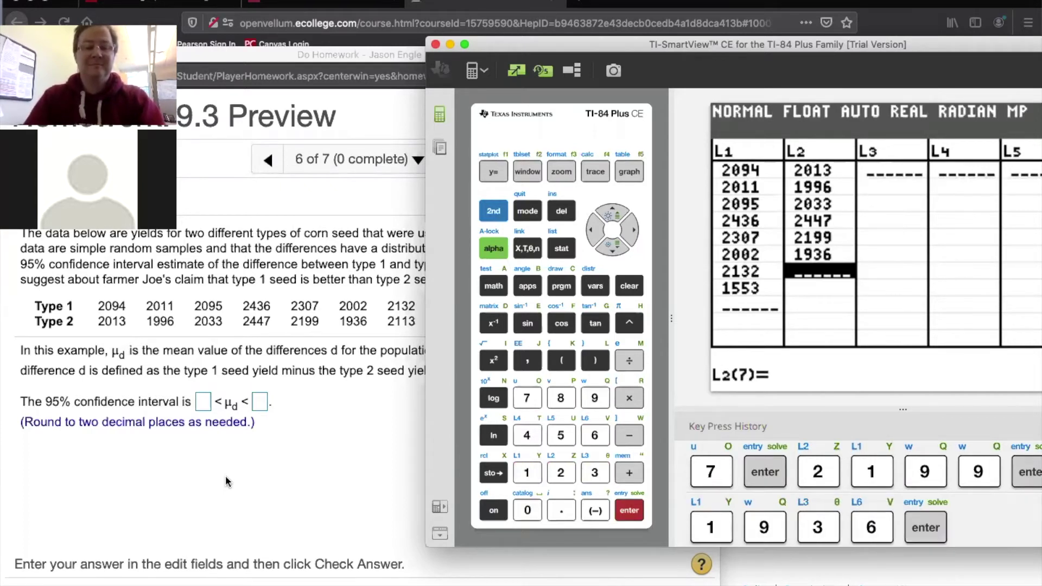
type("2113")
key("Return")
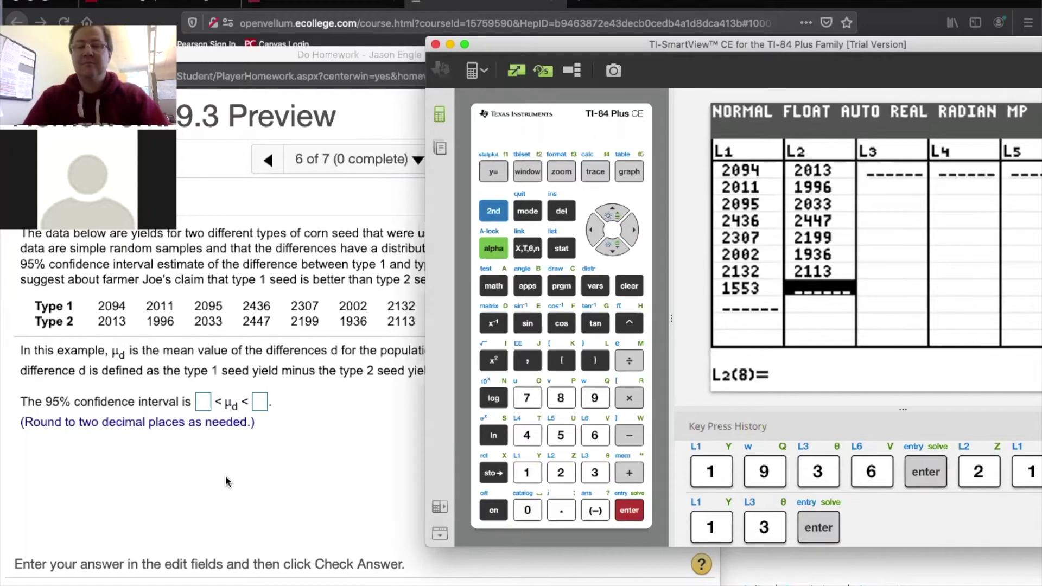
left_click(193, 468)
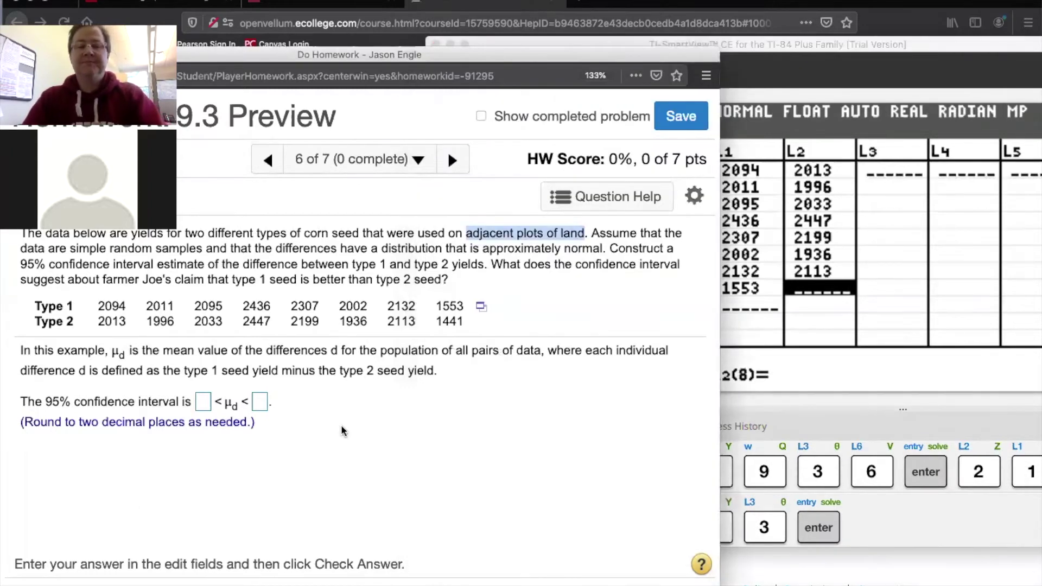
key("super+Tab")
type("1441")
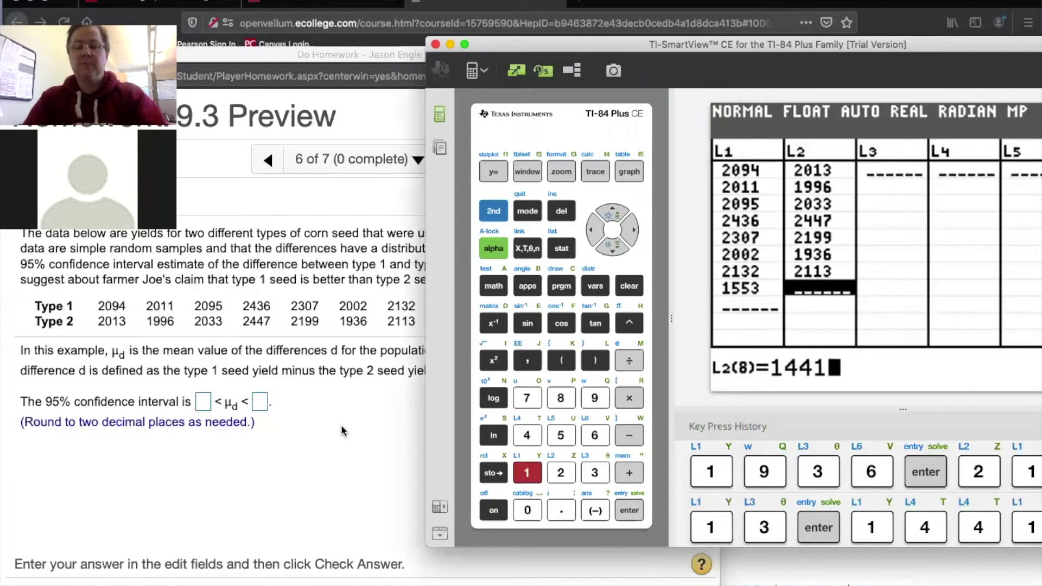
key("Return")
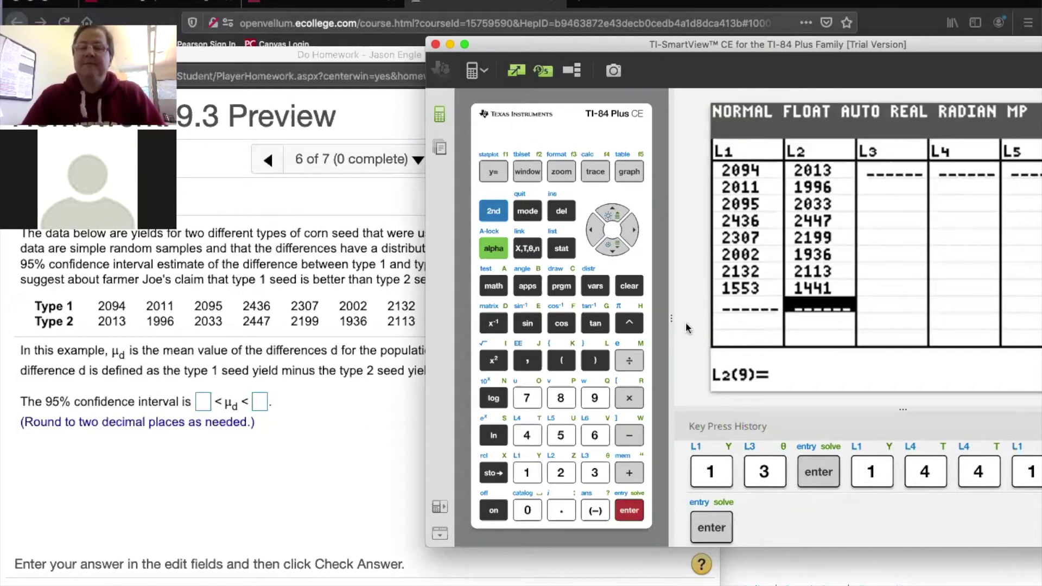
- Move the calculator aside, highlight the homework's definition of difference d, and compare it with the reference sheet's matched-pairs formula
left_click_drag(882, 46, 838, 43)
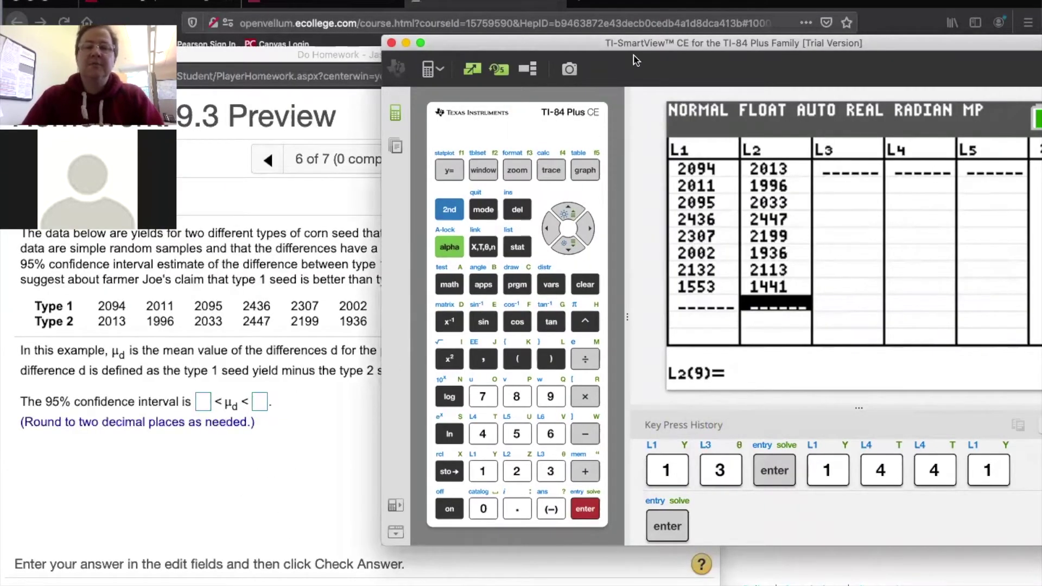
left_click_drag(606, 43, 910, 84)
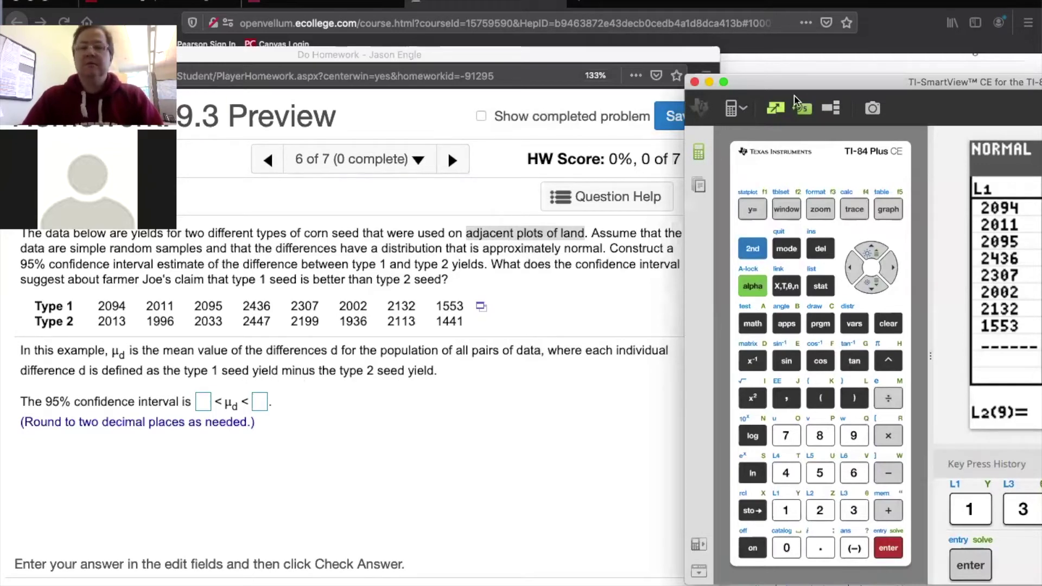
left_click_drag(837, 88, 731, 83)
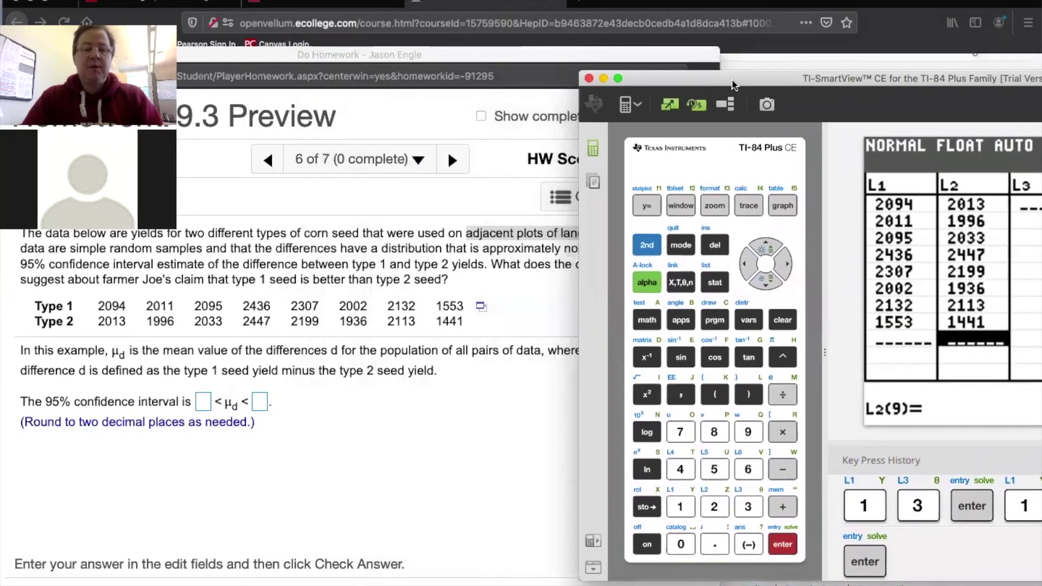
left_click(464, 366)
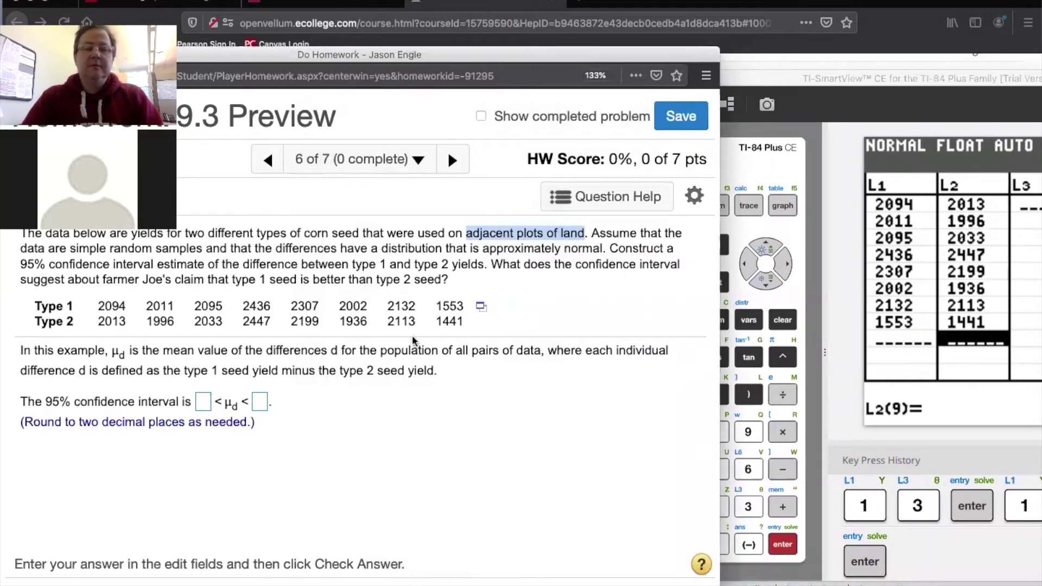
left_click_drag(331, 350, 436, 369)
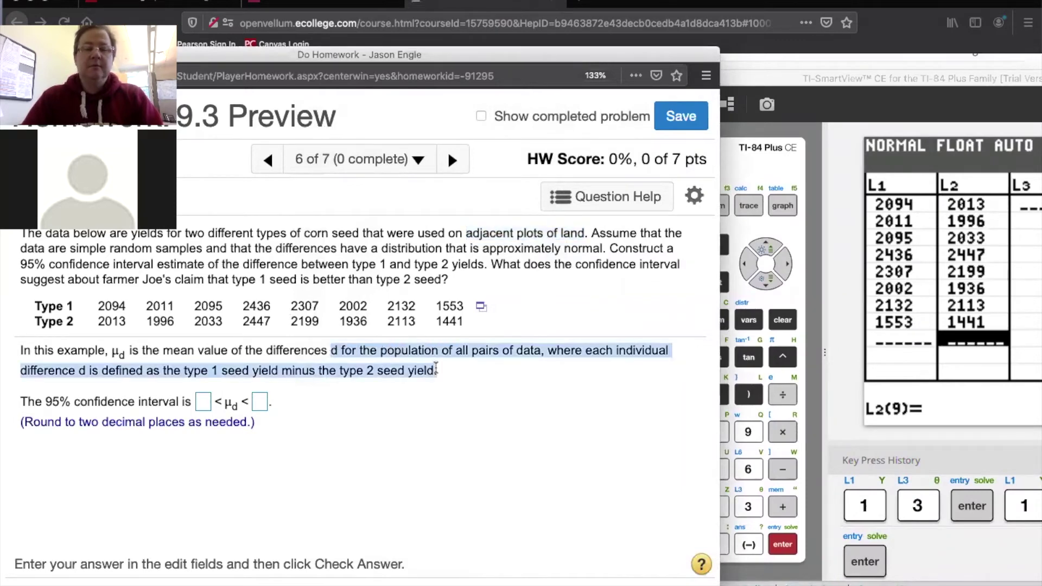
key("ctrl+Left")
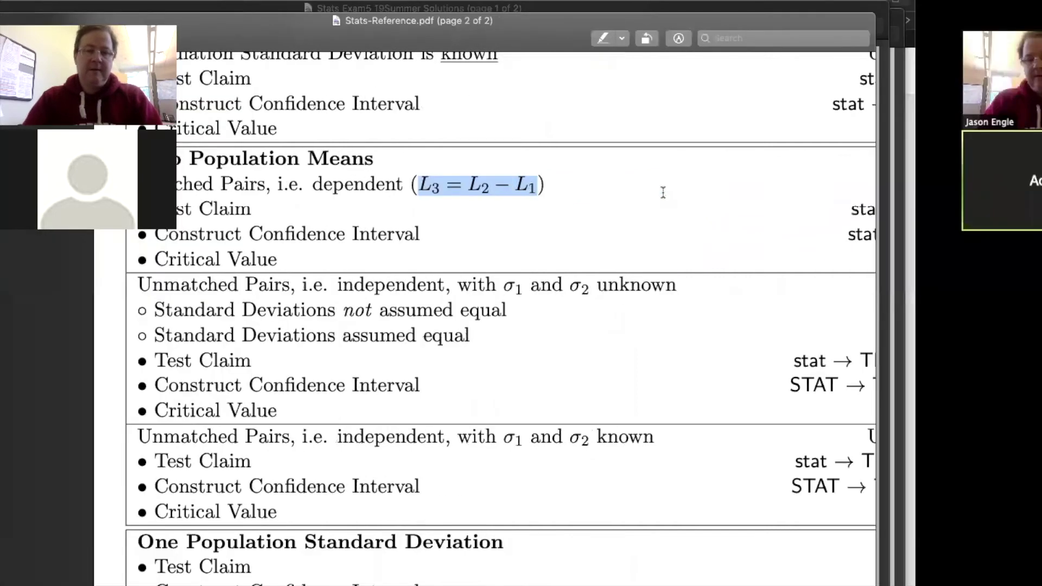
key("super+Tab")
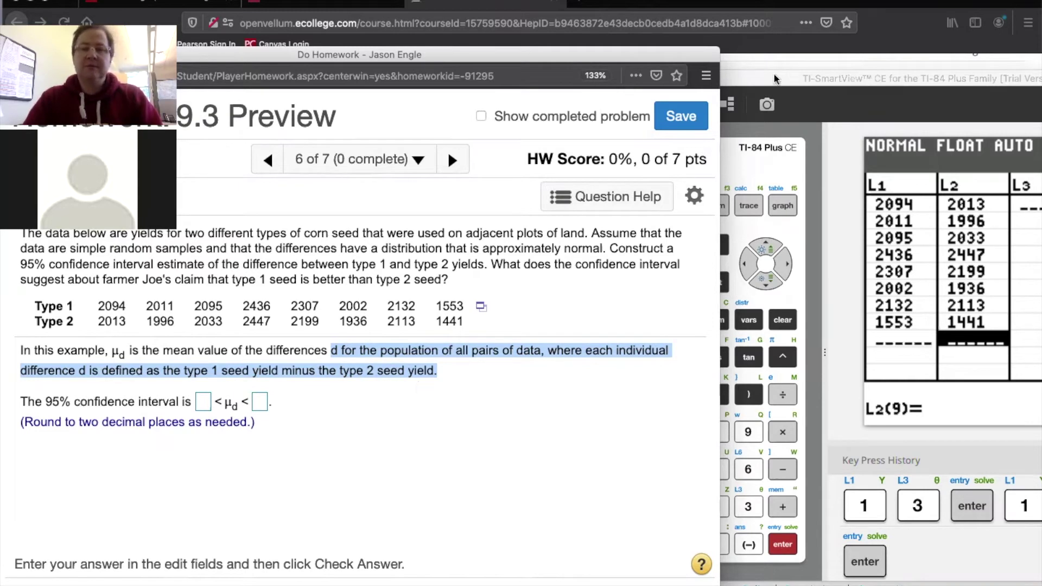
- Bring the calculator forward and fill L3 with the paired differences using the formula L3 = L1 − L2
left_click_drag(774, 73, 479, 0)
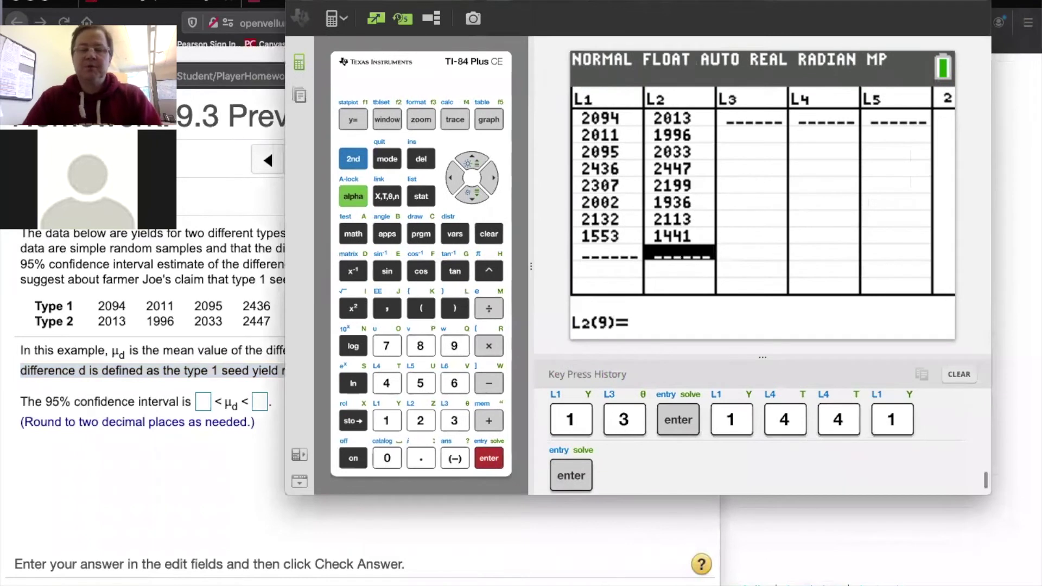
key("Right")
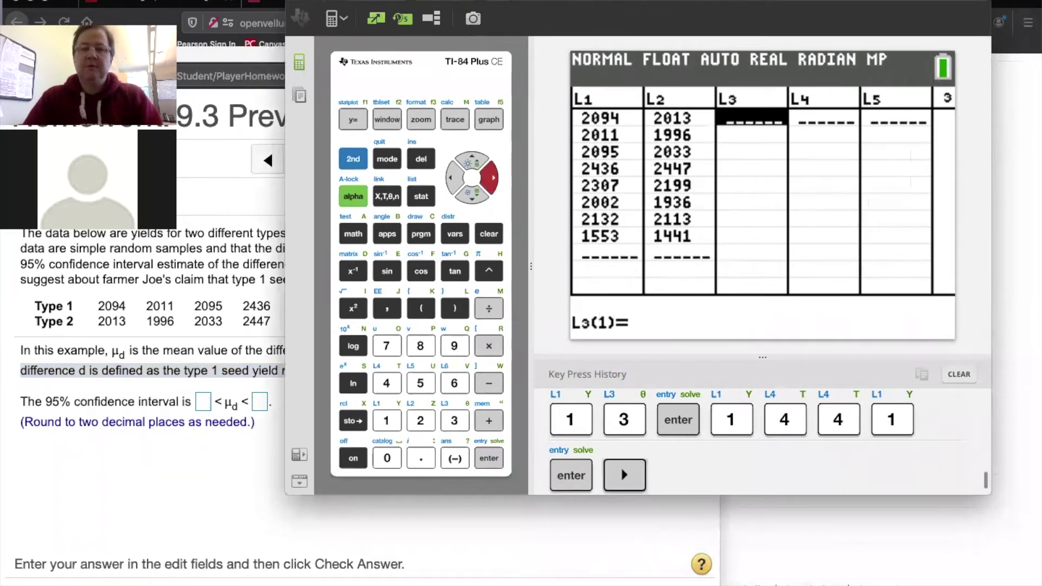
key("Up")
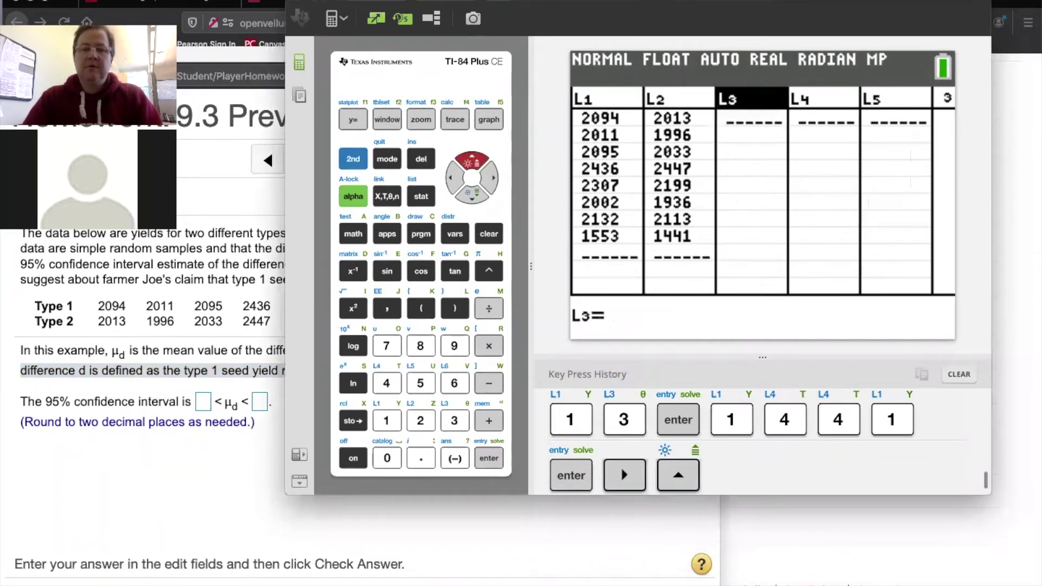
left_click(356, 159)
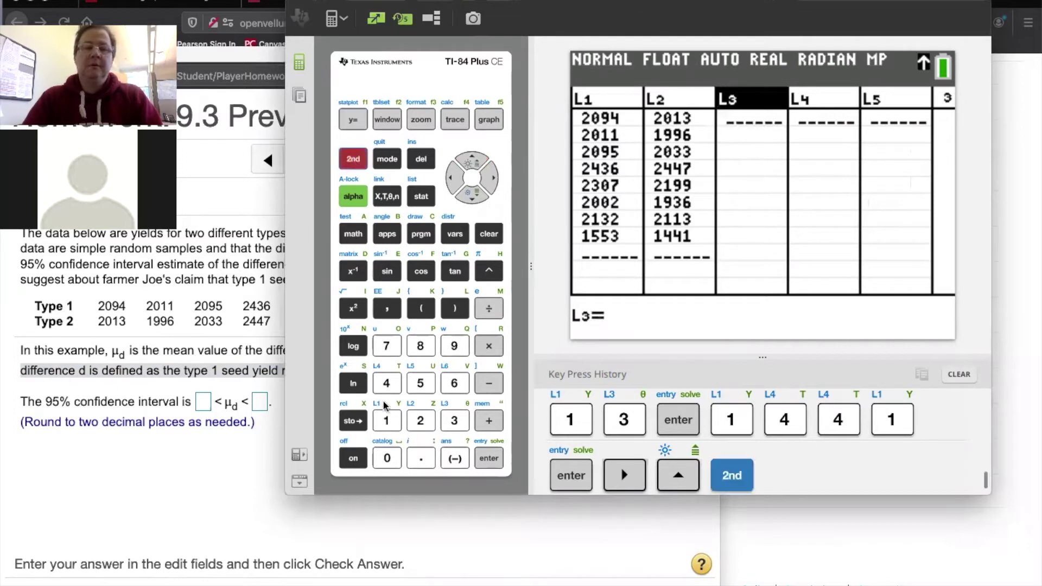
left_click(386, 420)
left_click(488, 383)
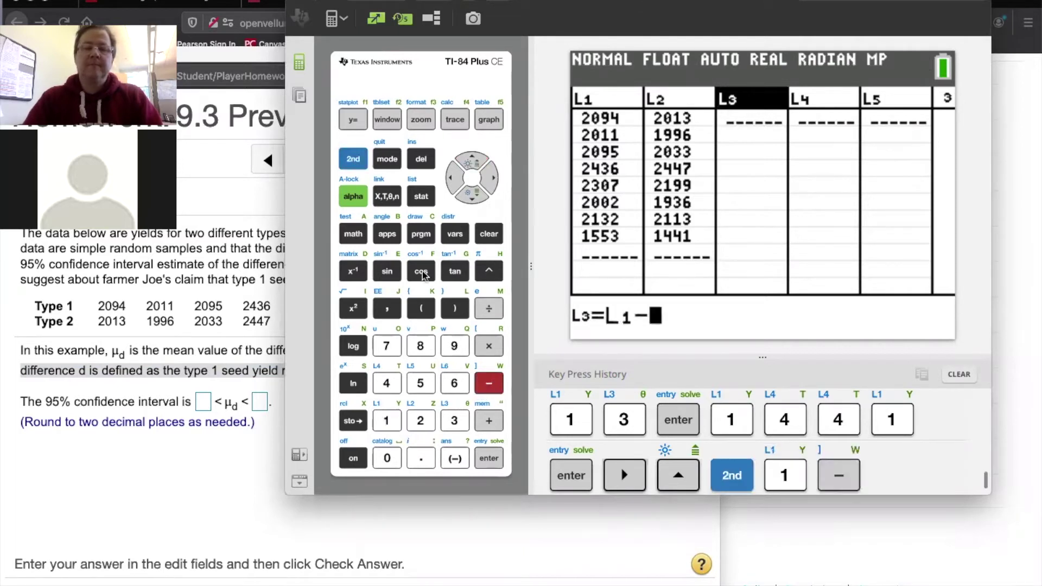
left_click(353, 159)
left_click(421, 421)
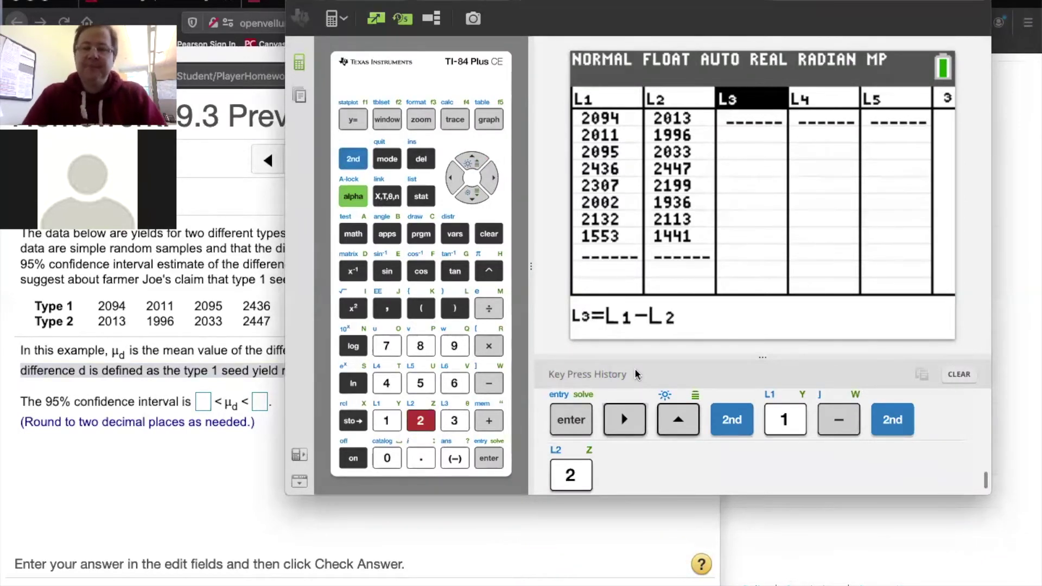
key("Return")
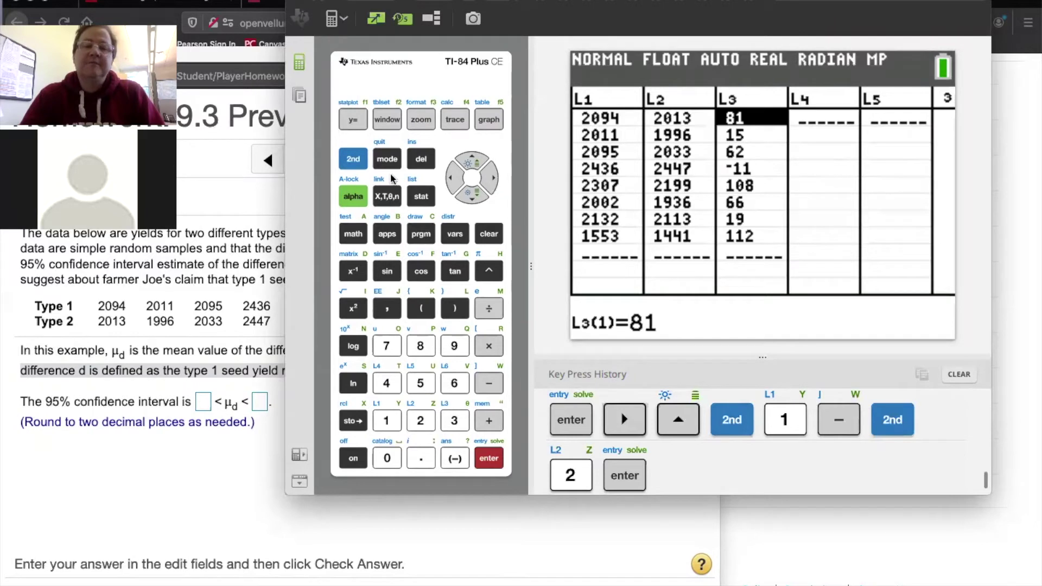
- Display the calculator's list of statistical tests and intervals
left_click(425, 198)
key("Right")
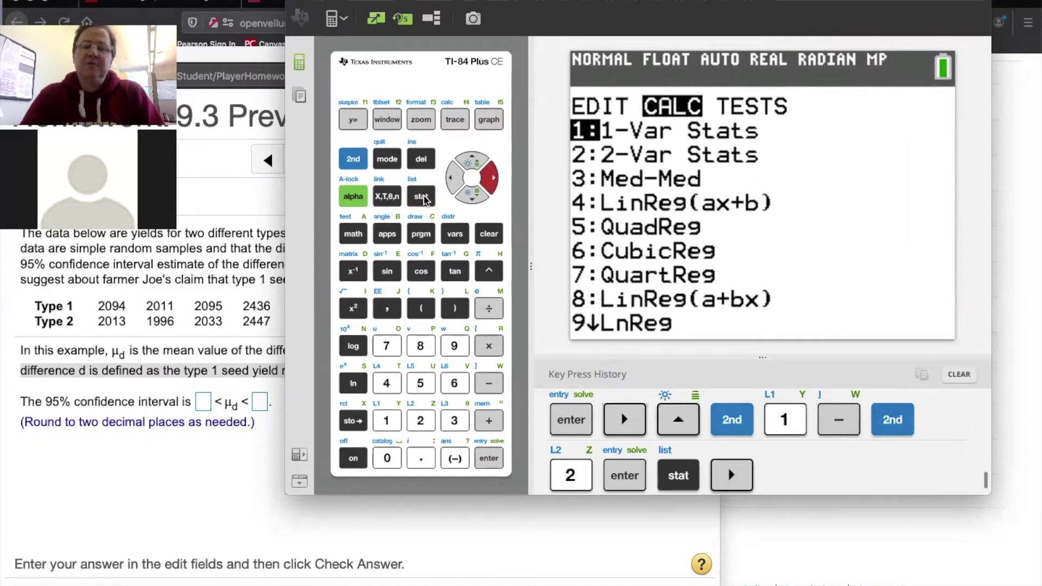
key("Right")
- Consult the reference sheet's matched-pairs procedures and the homework question to identify what the problem asks to construct
key("super+Tab")
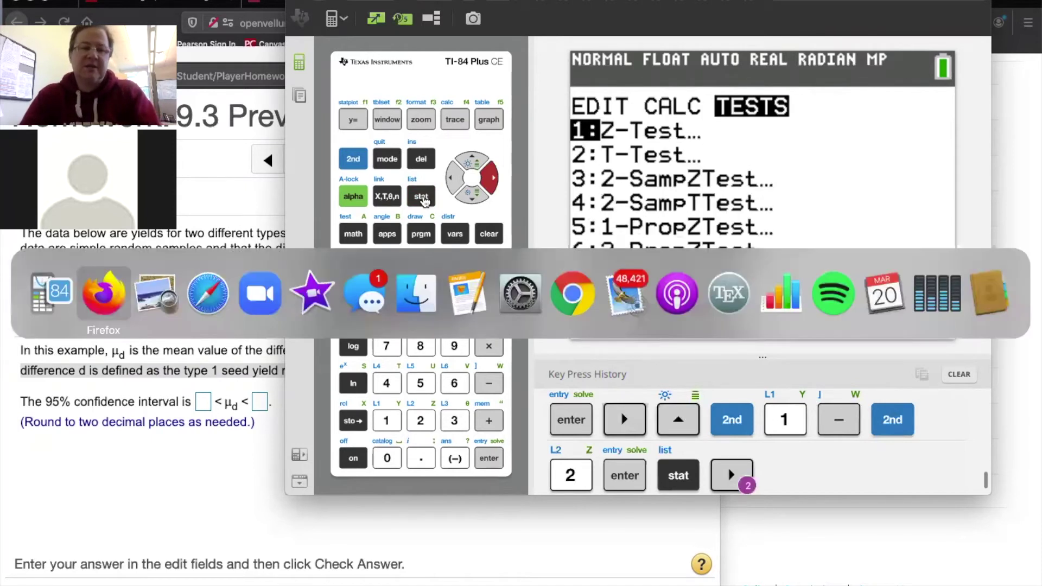
key("super+Tab")
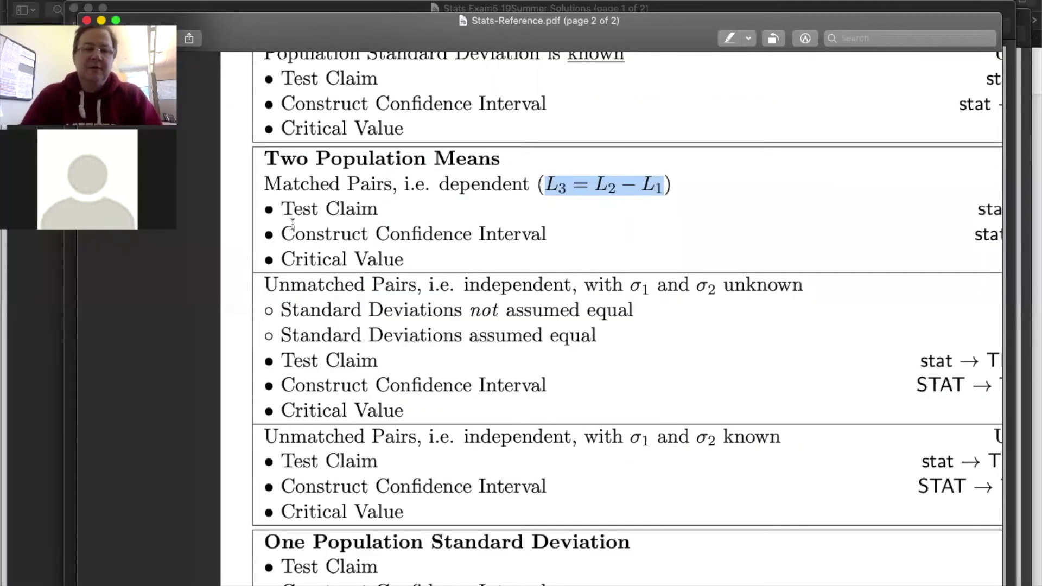
key("super+Tab")
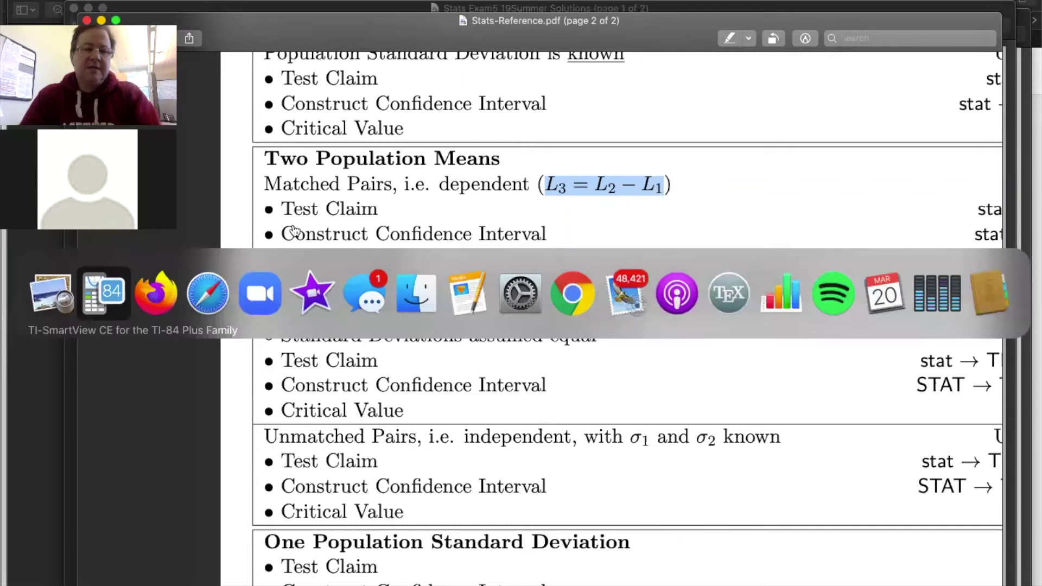
key("super+Tab")
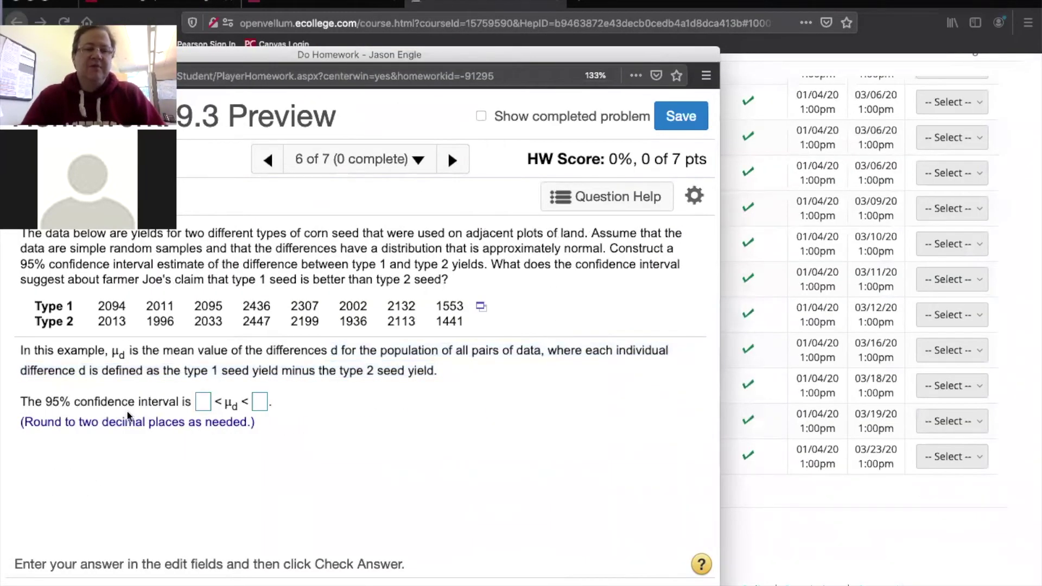
key("ctrl+Left")
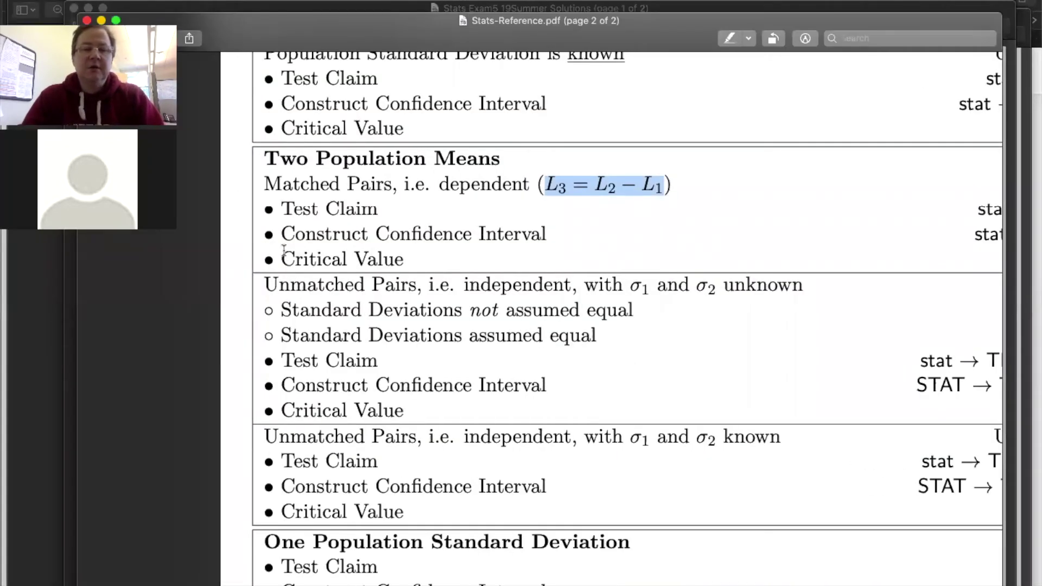
- Look up the matched-pairs confidence interval command on the reference sheet and set the calculator's TInterval input to Data
left_click_drag(281, 234, 553, 235)
scroll(554, 234, "right", 6)
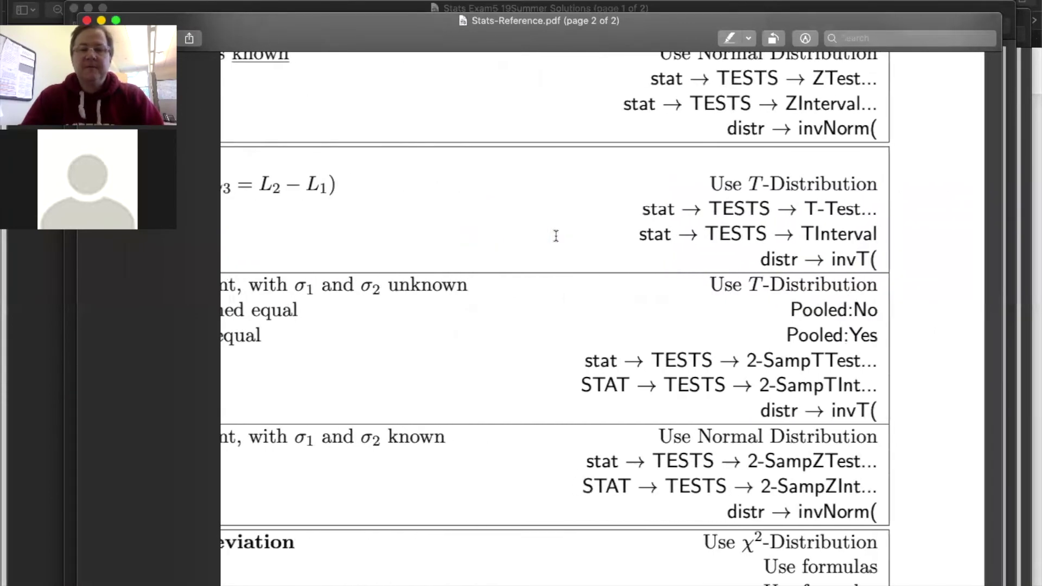
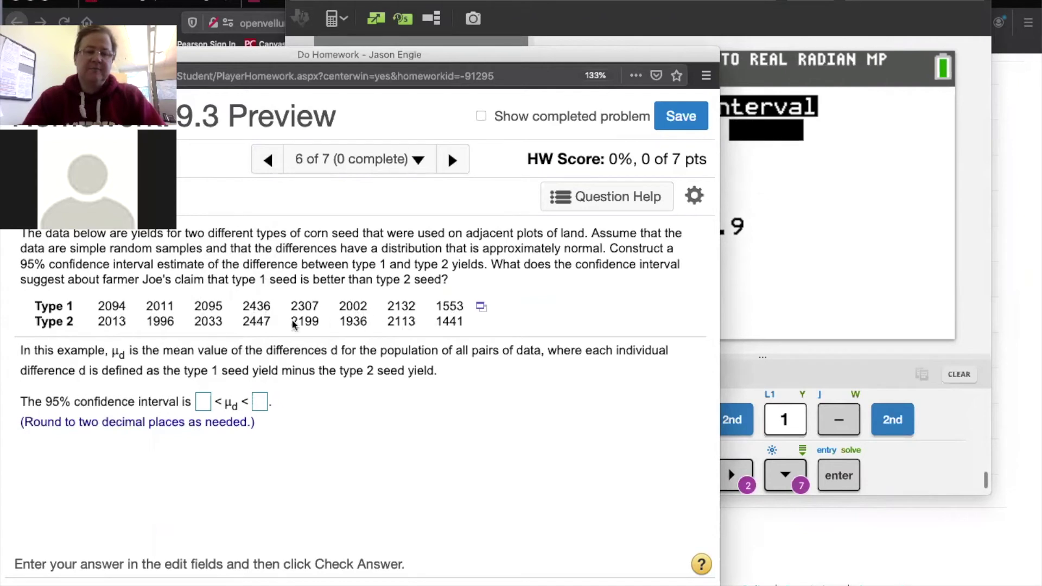
left_click(812, 227)
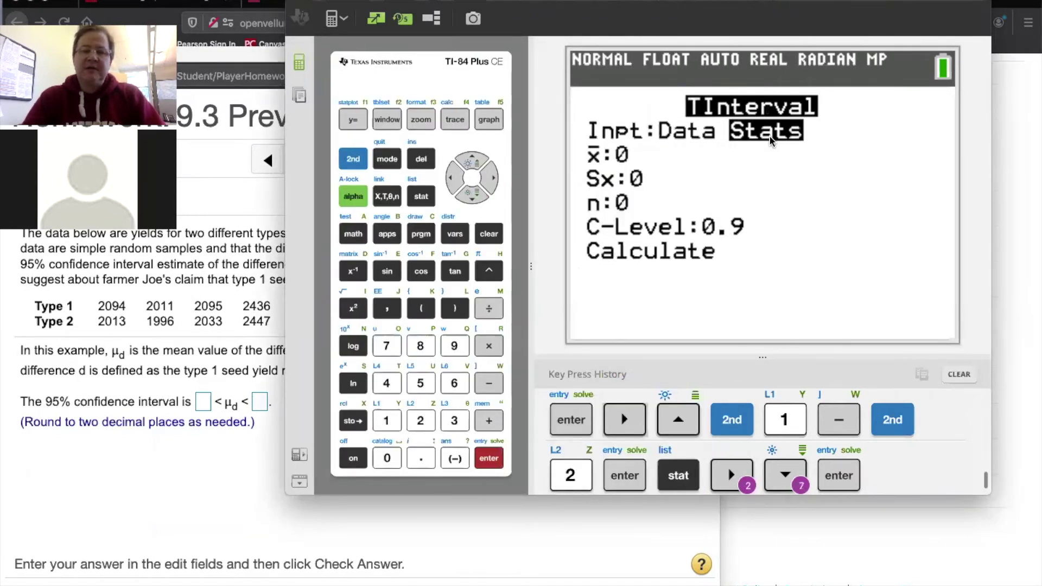
key("Left")
key("Return")
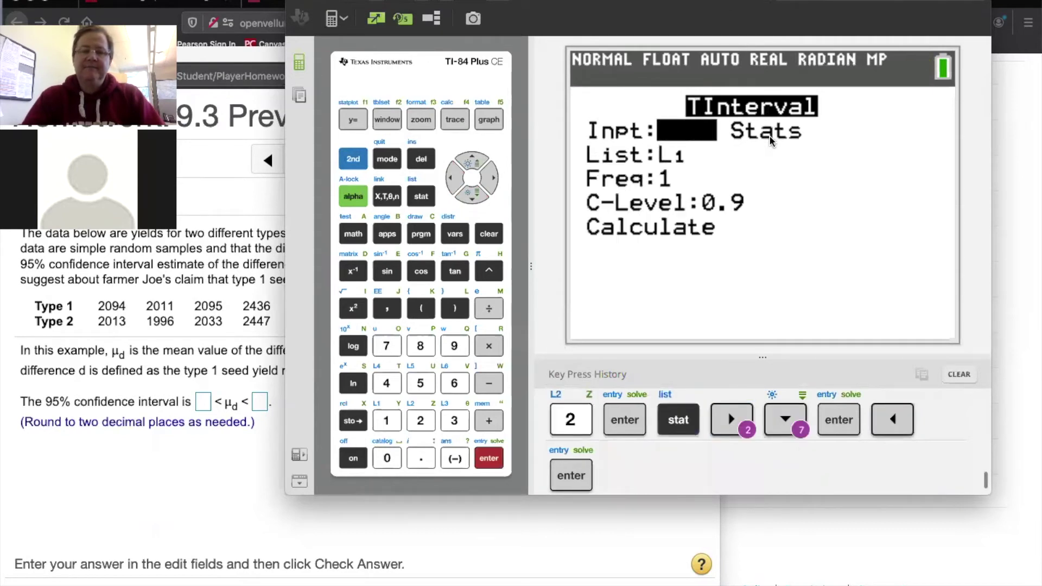
- Highlight "differences d" in the homework question and set the TInterval list to L3
key("Down")
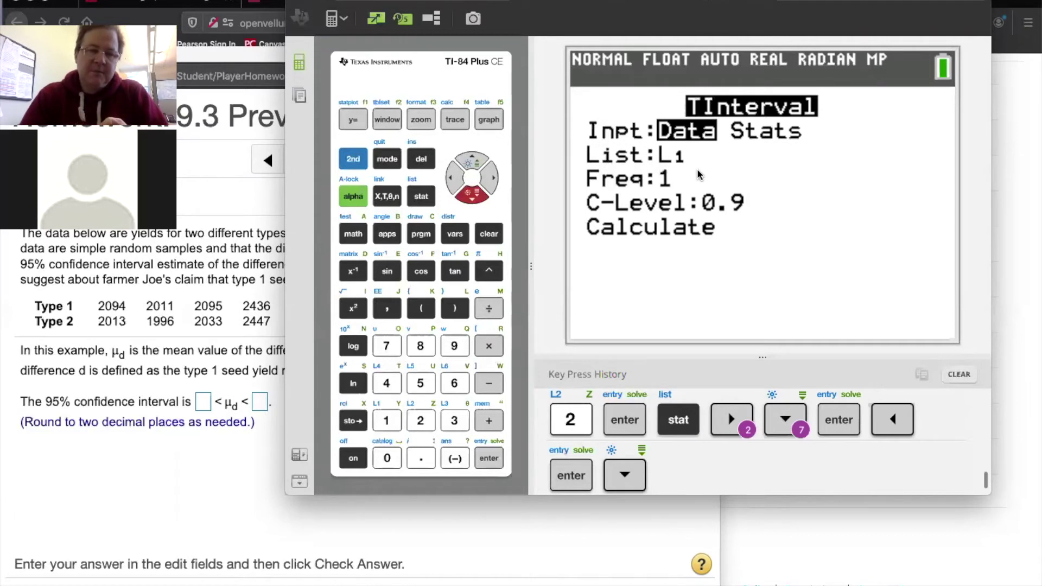
left_click(182, 457)
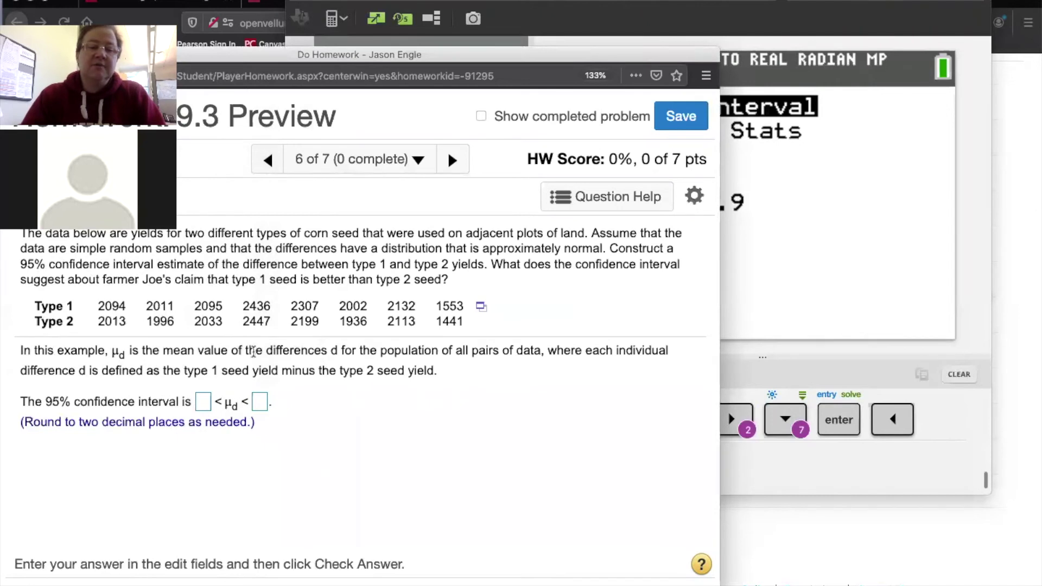
left_click_drag(266, 351, 352, 353)
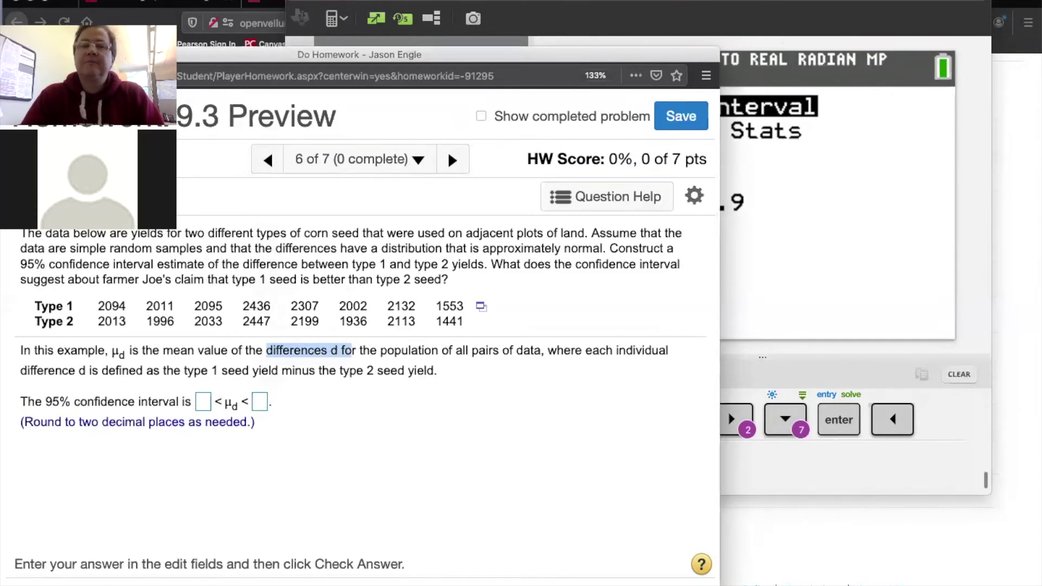
key("super+Tab")
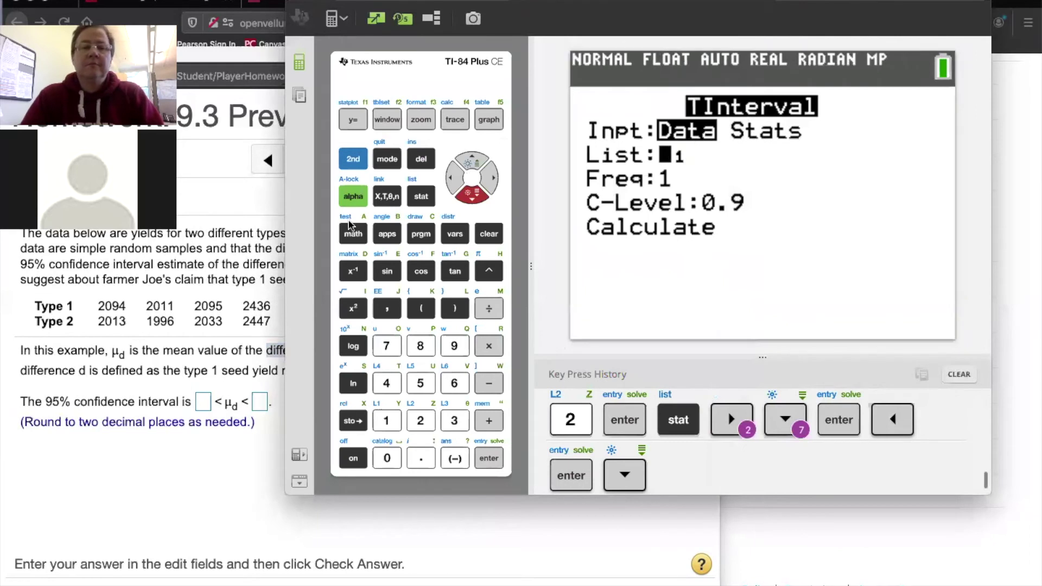
left_click(352, 158)
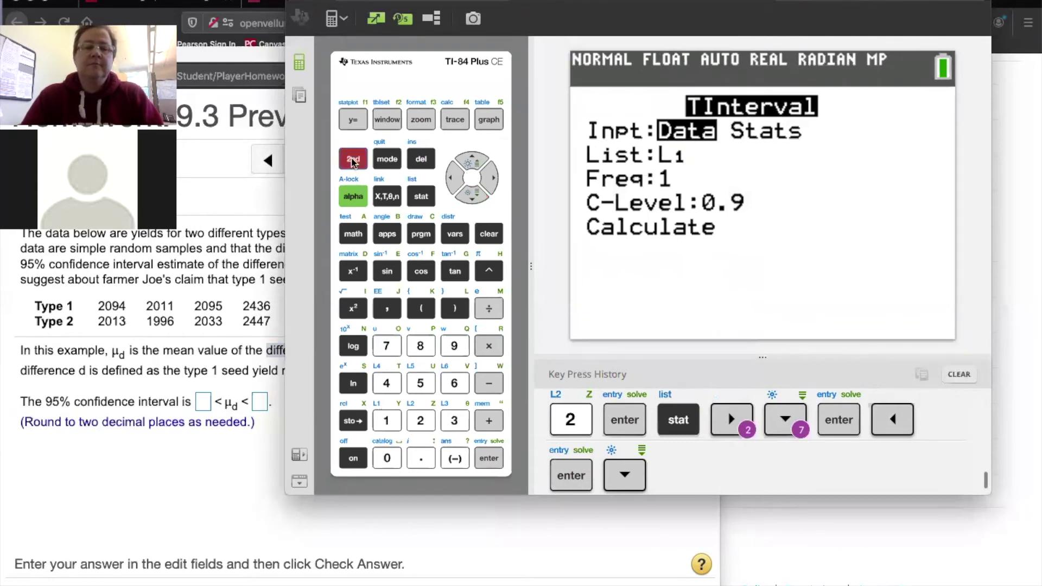
left_click(454, 421)
- Highlight the 95% confidence interval wording in the homework, set the TInterval C-Level to .95, and calculate the interval
key("Down")
key("Down")
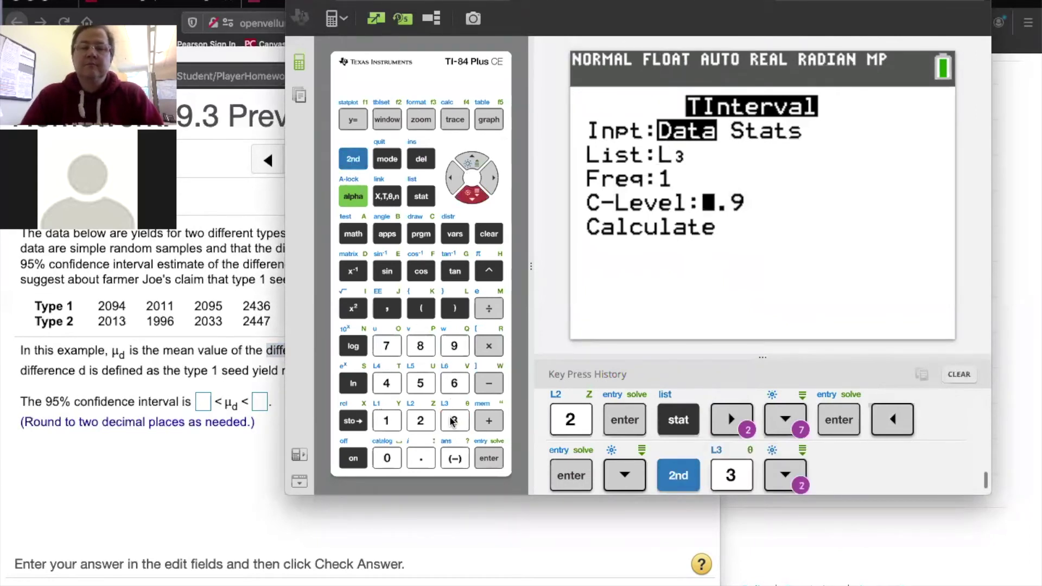
left_click(165, 478)
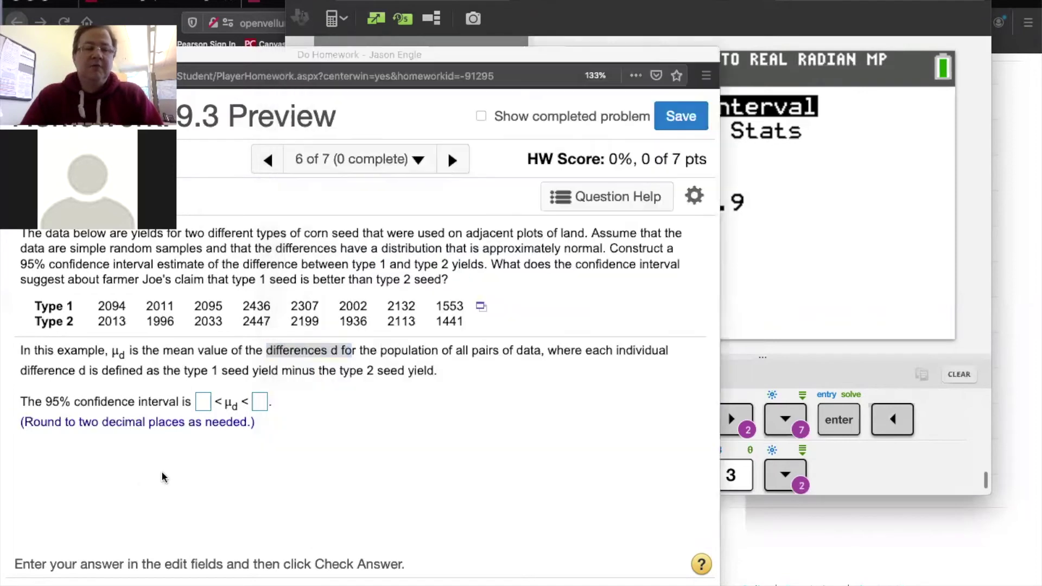
left_click_drag(45, 402, 181, 402)
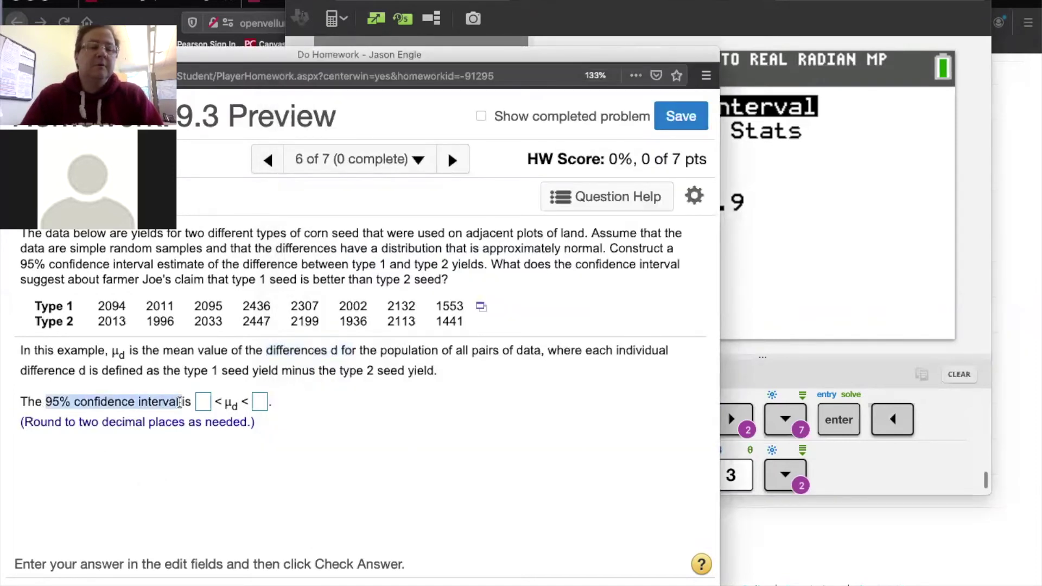
left_click(864, 304)
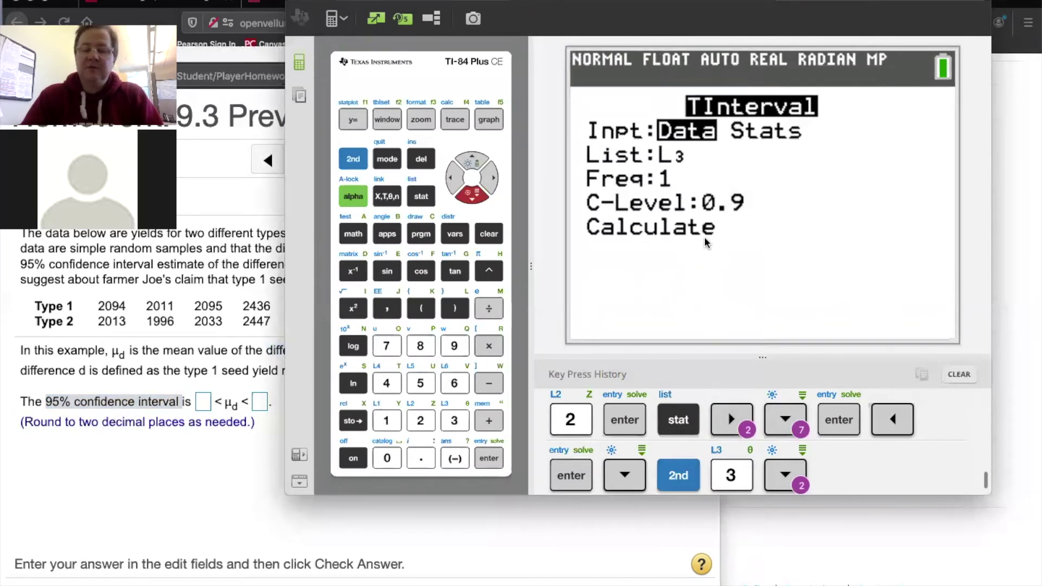
type(".95")
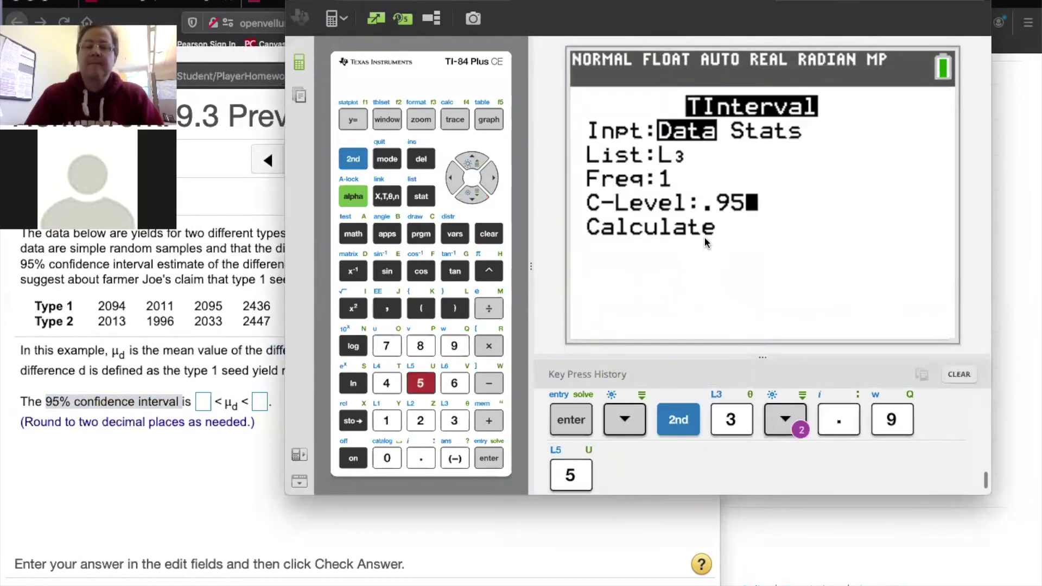
key("Down")
key("Return")
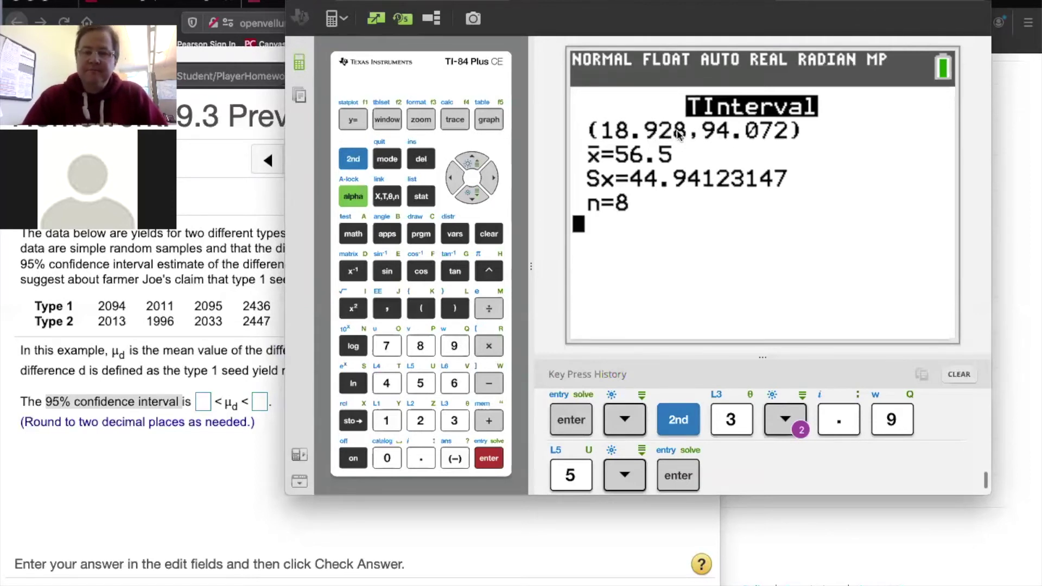
- Place the calculator beside the homework, enter 18.93 and 94.07 as the confidence interval bounds, and check the answer
left_click(209, 464)
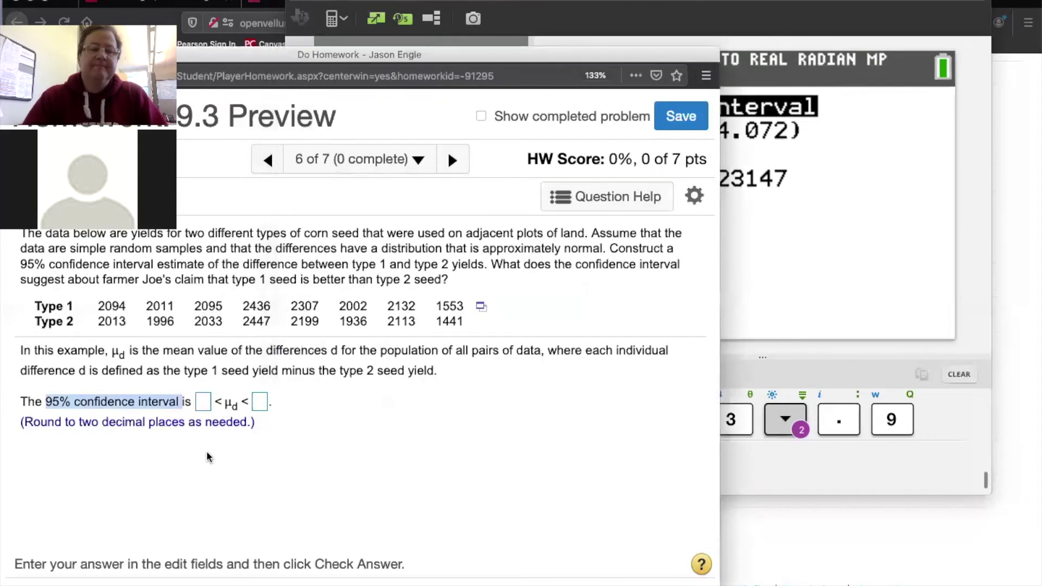
left_click(202, 402)
left_click_drag(771, 3, 910, 113)
left_click(310, 405)
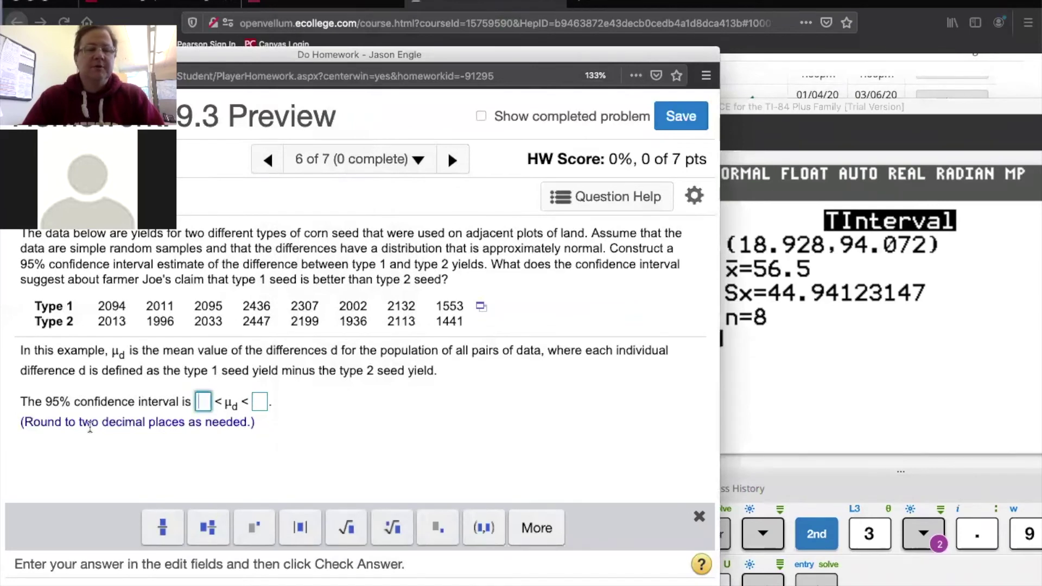
type("1")
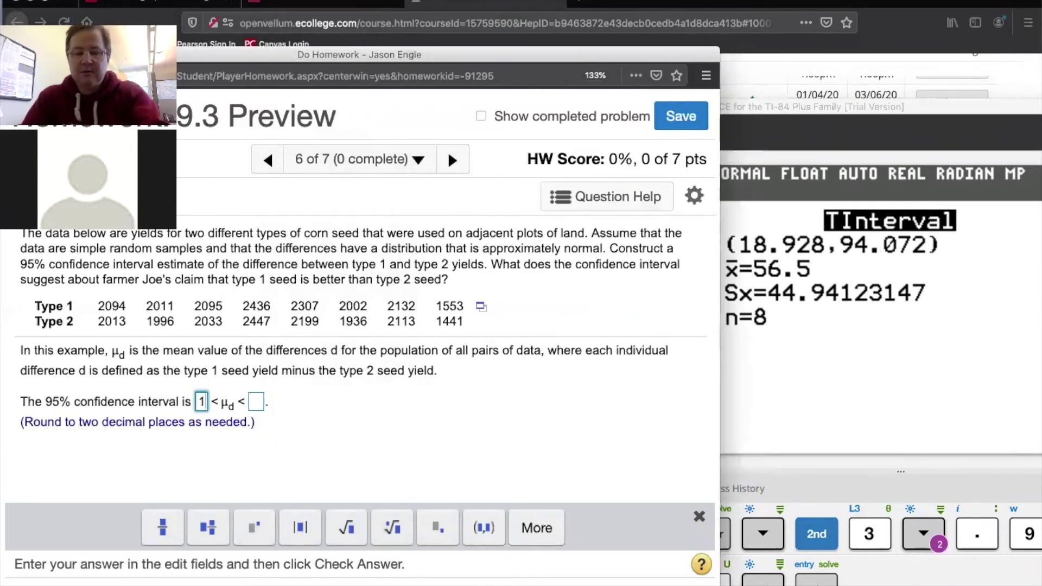
type("8.")
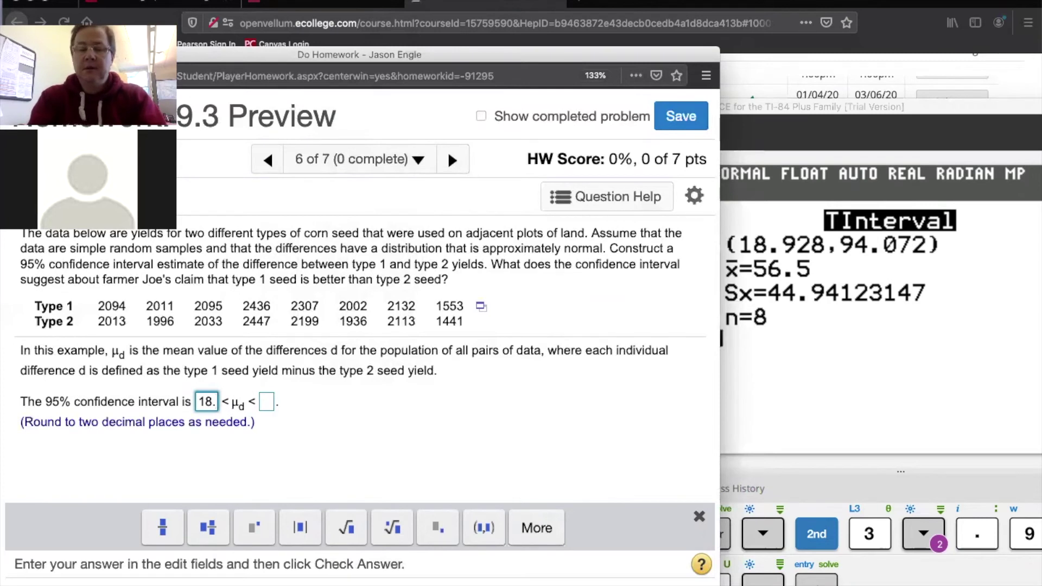
type("93")
left_click(281, 402)
type("94.07")
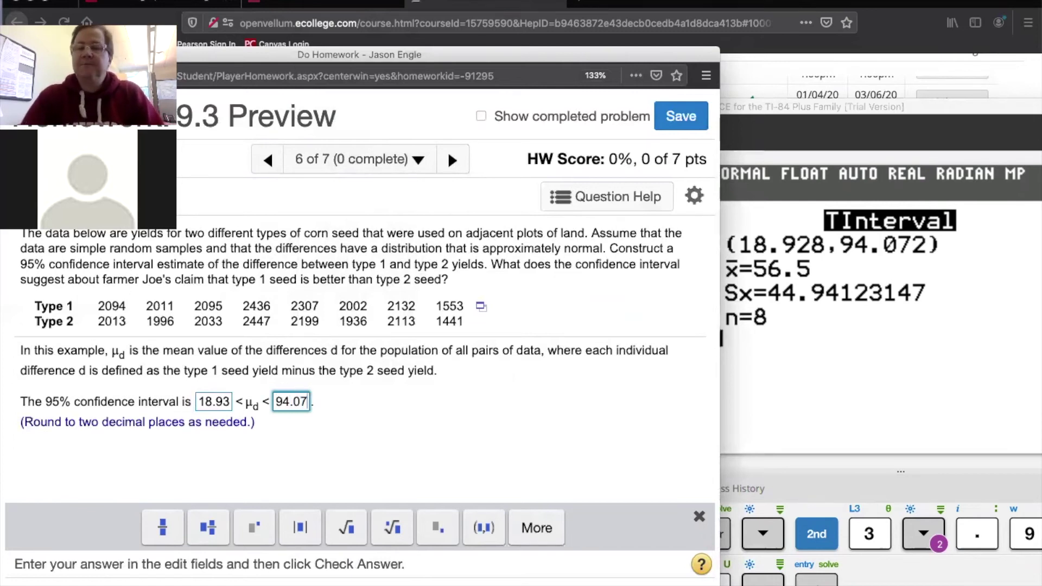
key("Return")
left_click(369, 444)
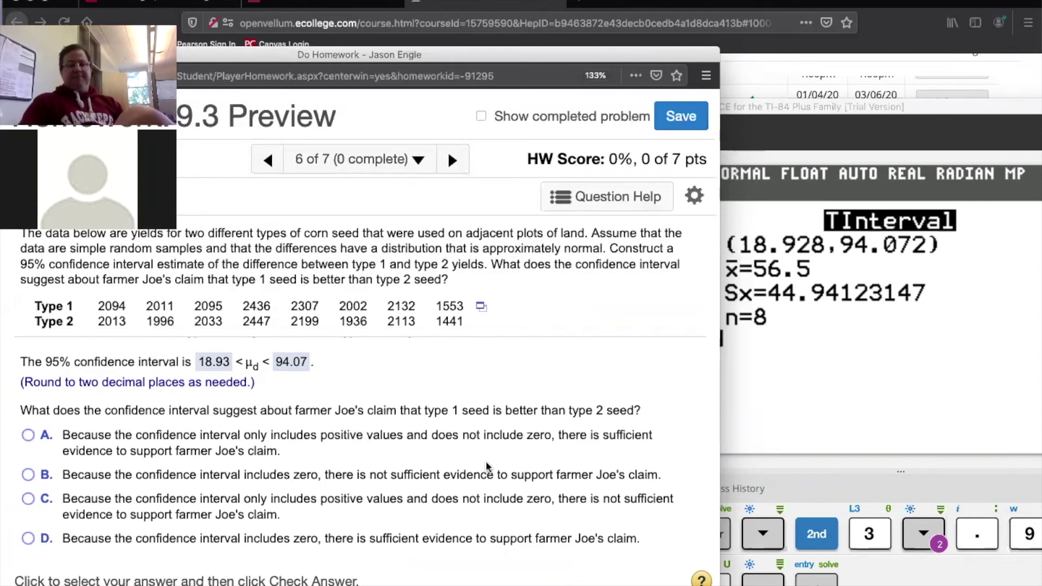
- Highlight the farmer's claim that type 1 seed is better than type 2, and display the calculator's data lists
left_click_drag(293, 411, 634, 408)
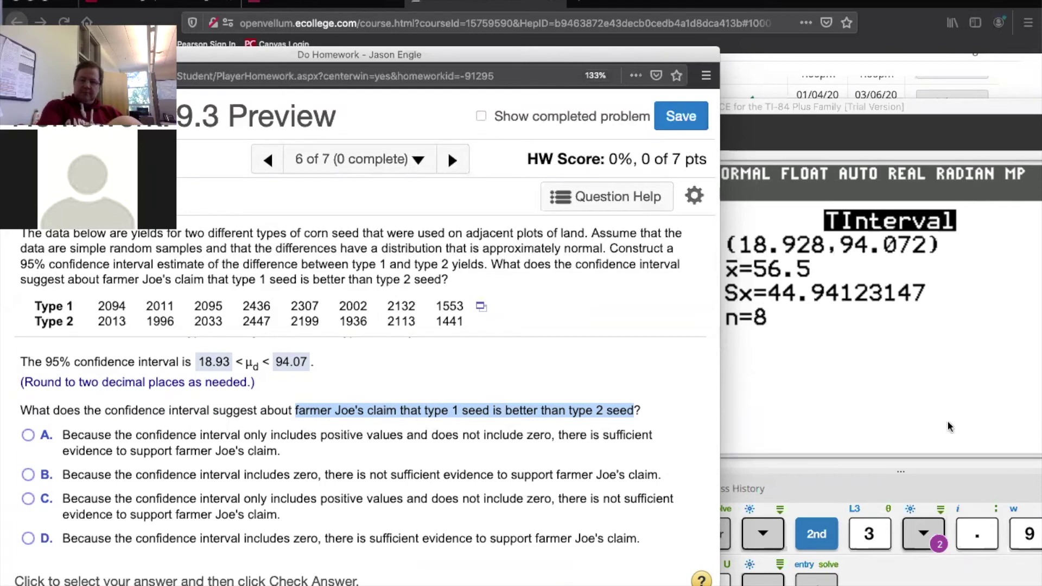
left_click(732, 483)
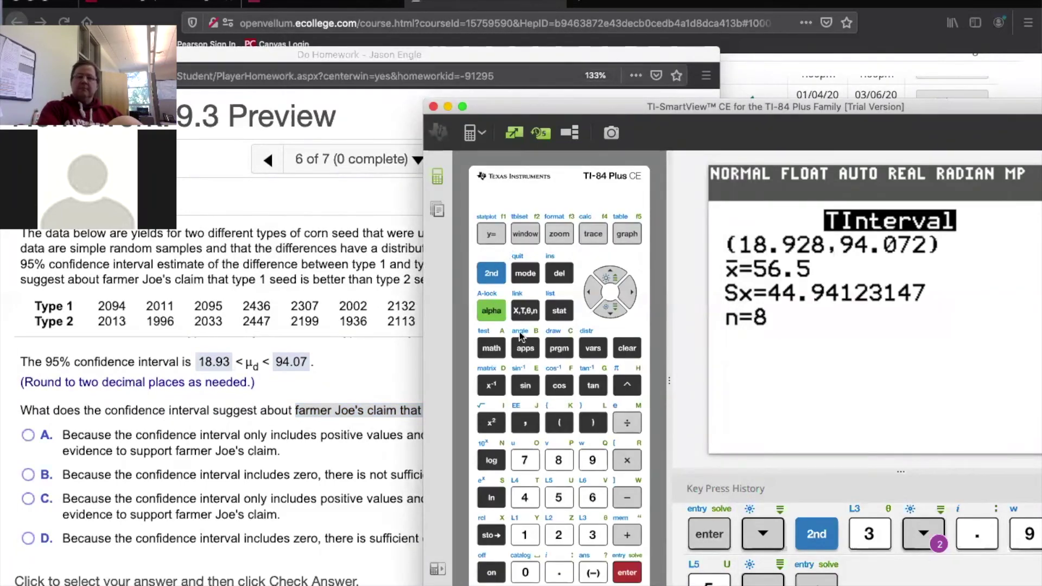
left_click(558, 311)
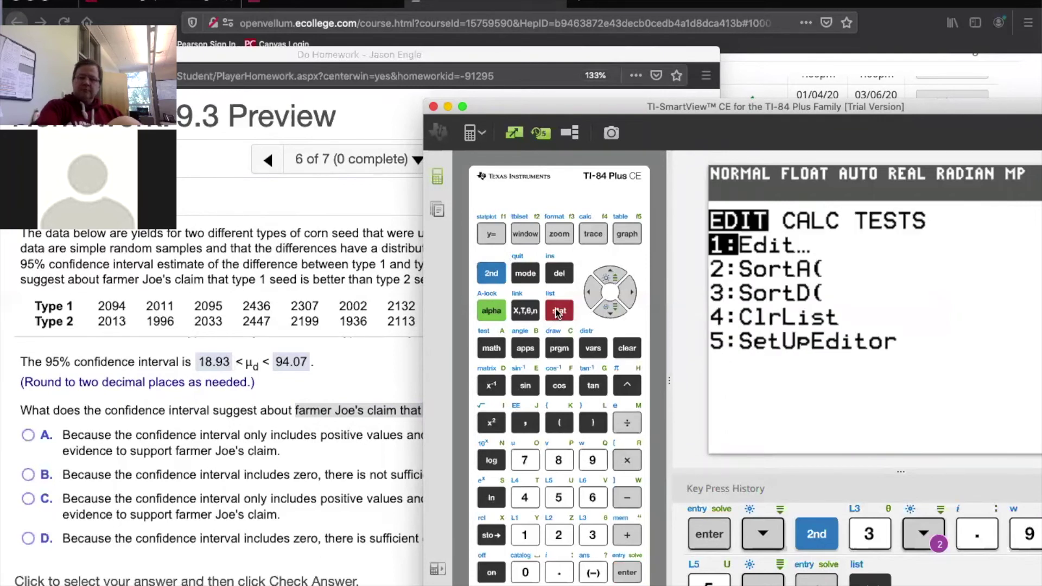
key("Return")
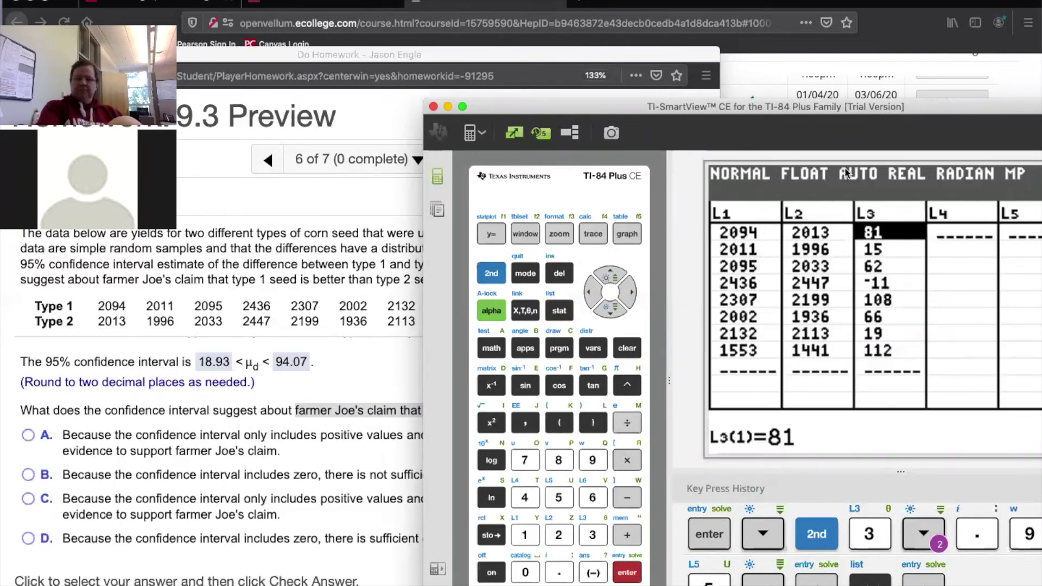
left_click_drag(931, 111, 887, 76)
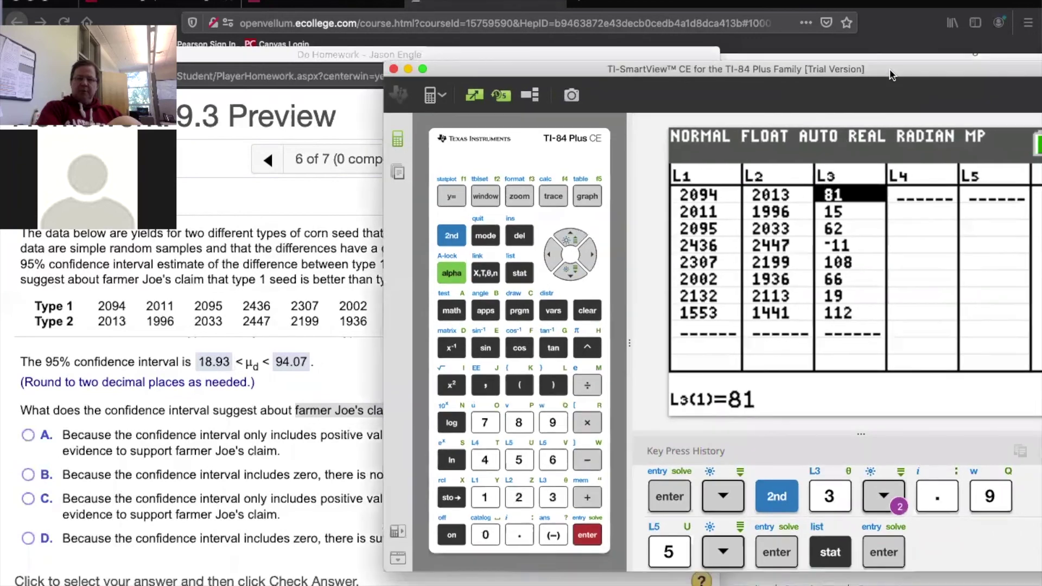
- Compare the homework's confidence interval with the paired differences in L3, moving to the fourth difference
left_click(328, 373)
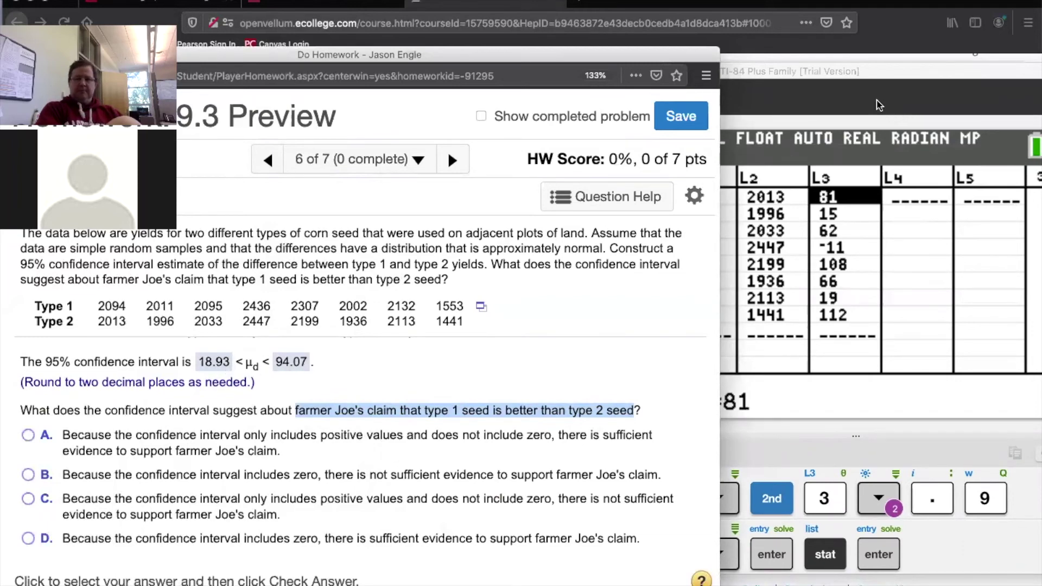
left_click(878, 75)
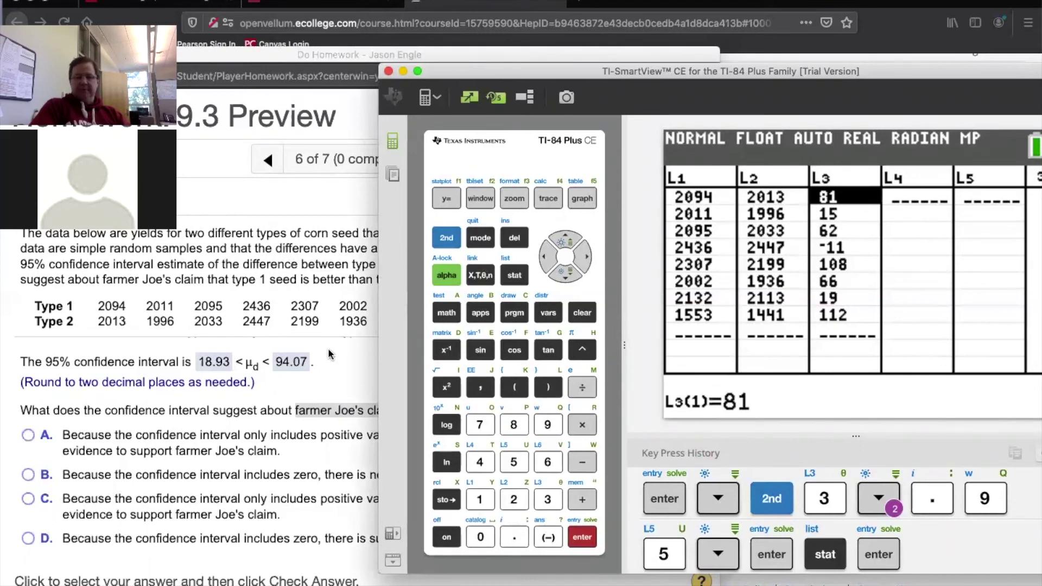
left_click(350, 354)
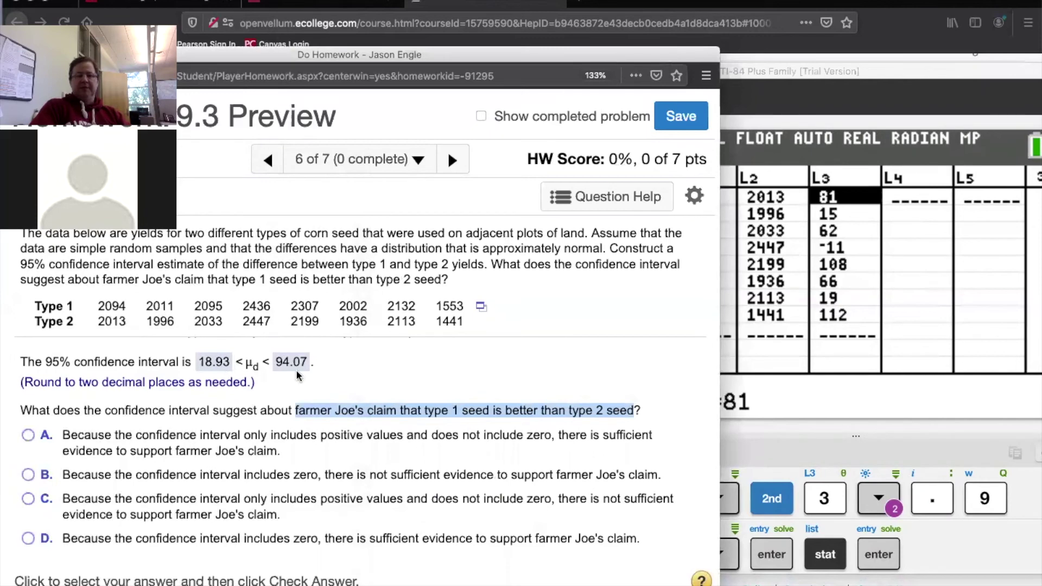
left_click(873, 125)
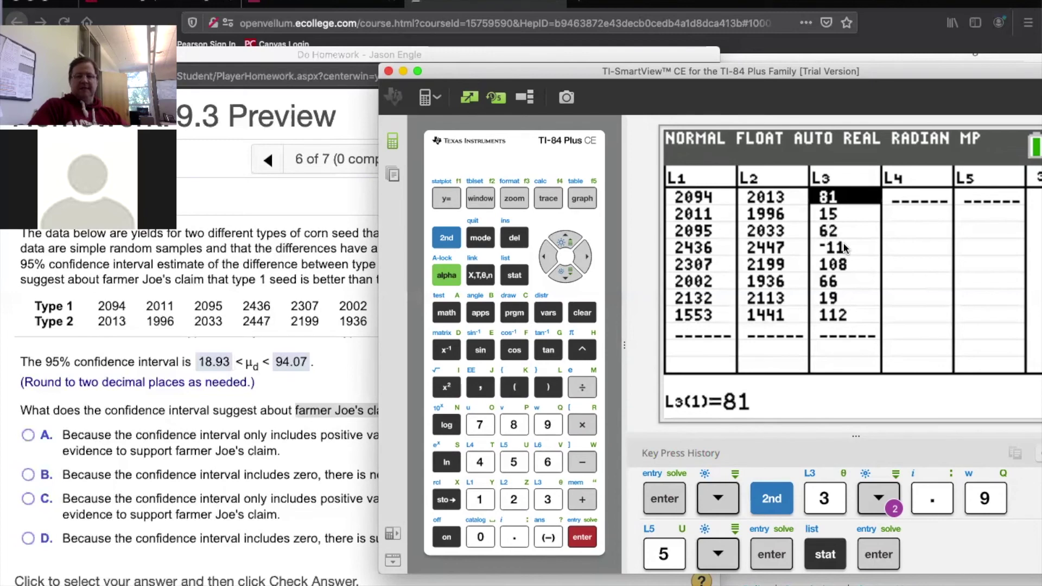
key("Down")
key("Down")
key("Down")
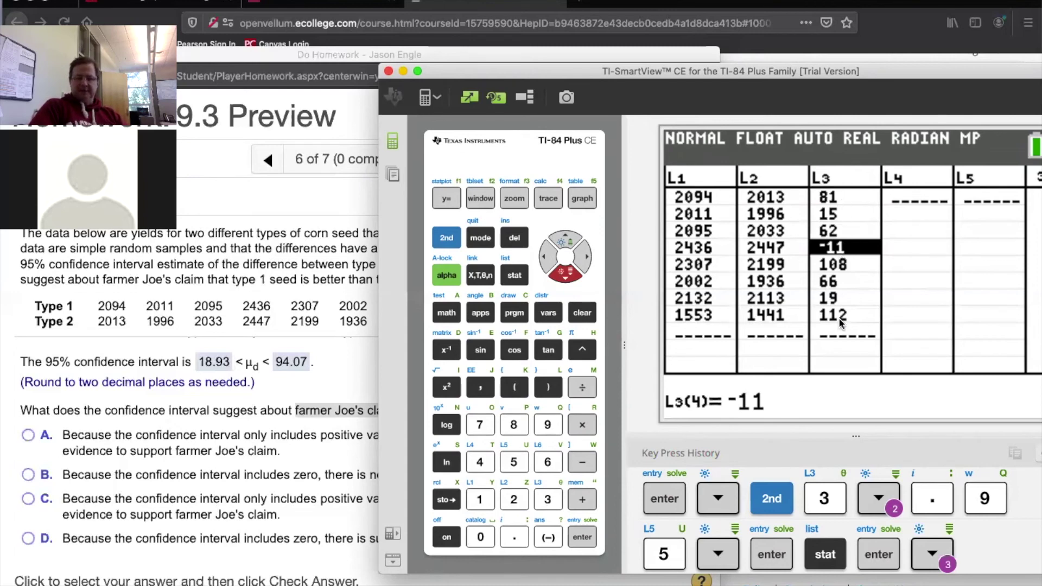
- Return to the homework and highlight "better than" in the question about the farmer's claim
left_click(337, 365)
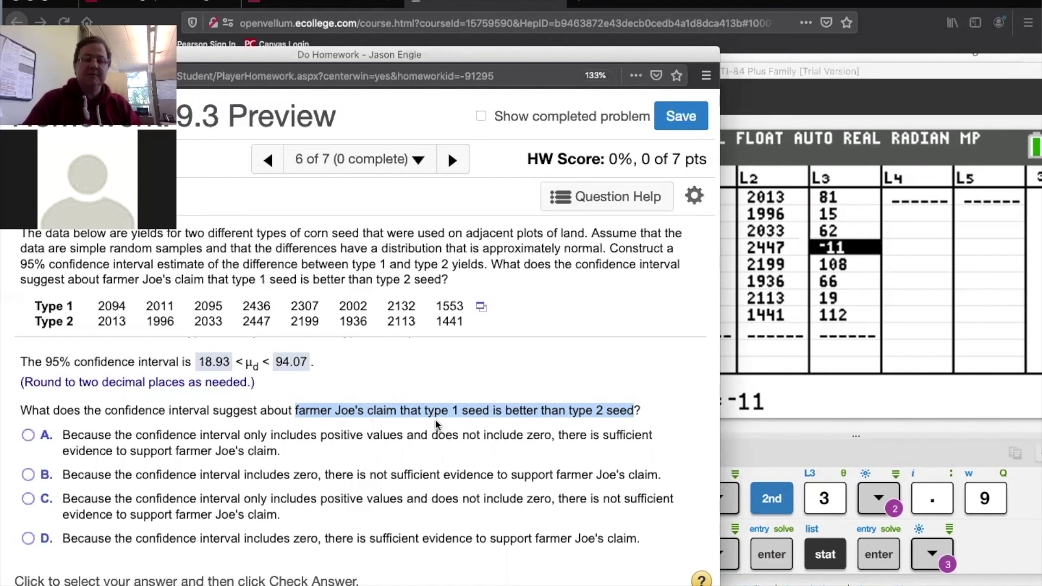
left_click(500, 412)
left_click_drag(502, 411, 568, 412)
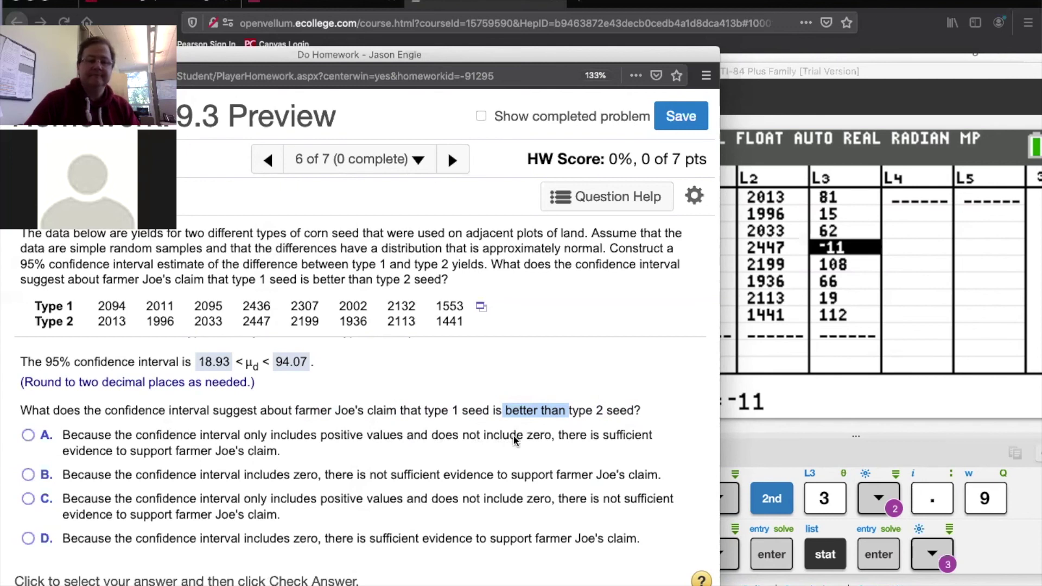
- Choose answer A, that the interval has only positive values and supports the claim, check it, and continue to the next question
left_click(28, 436)
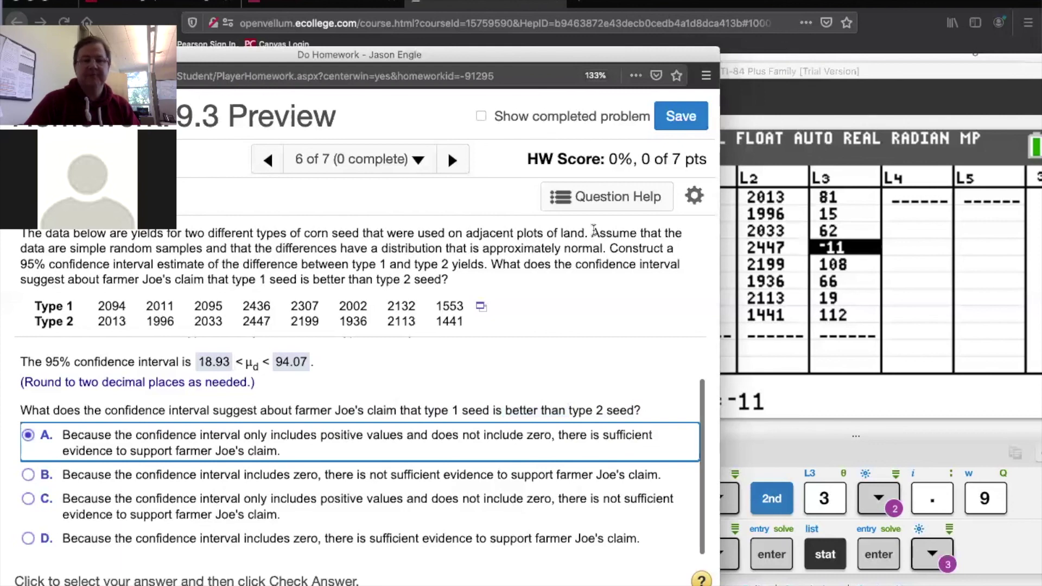
left_click_drag(559, 47, 590, 10)
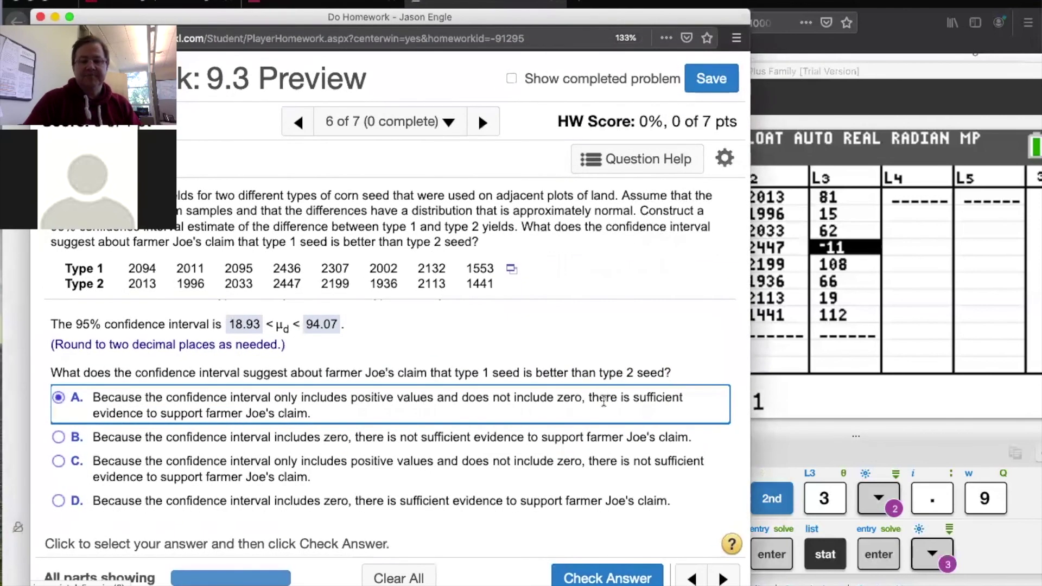
left_click(591, 580)
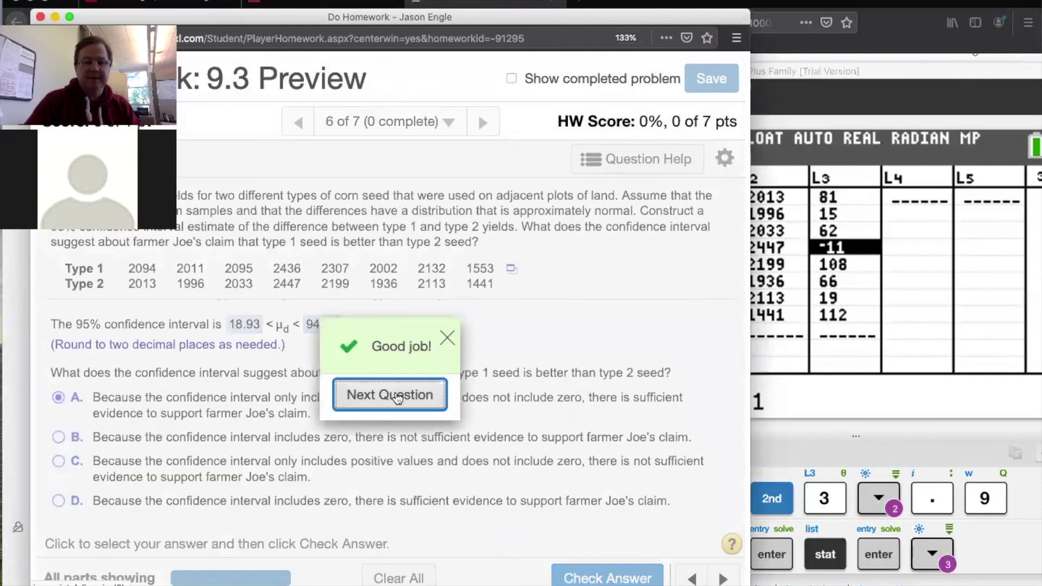
left_click(398, 398)
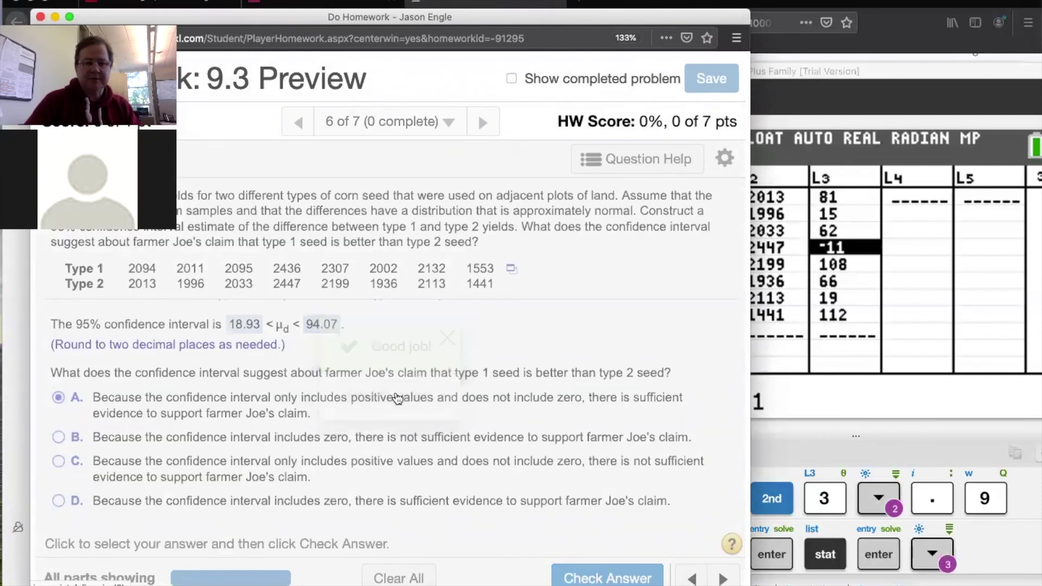